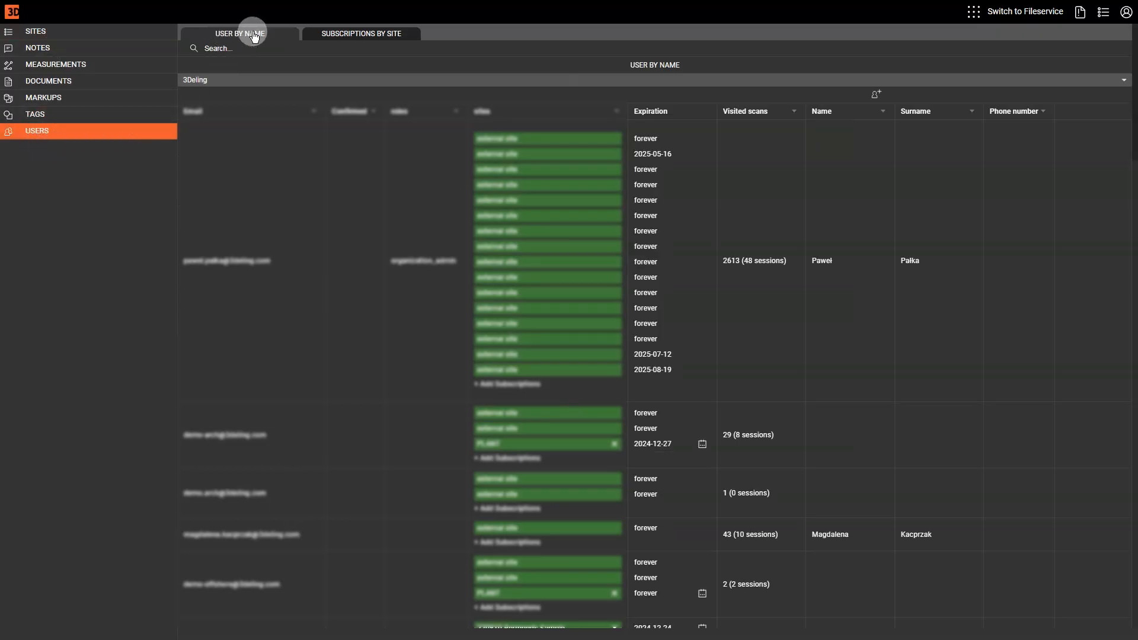
Start a new user from the user list and enter the new user's e-mail address
left_click(344, 34)
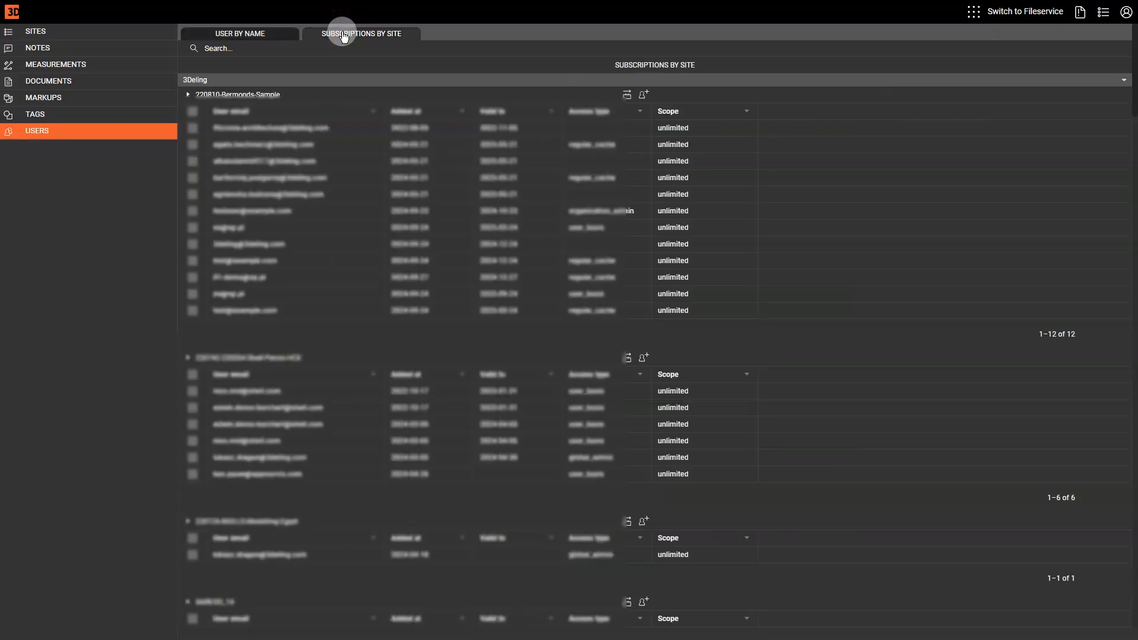
left_click(255, 37)
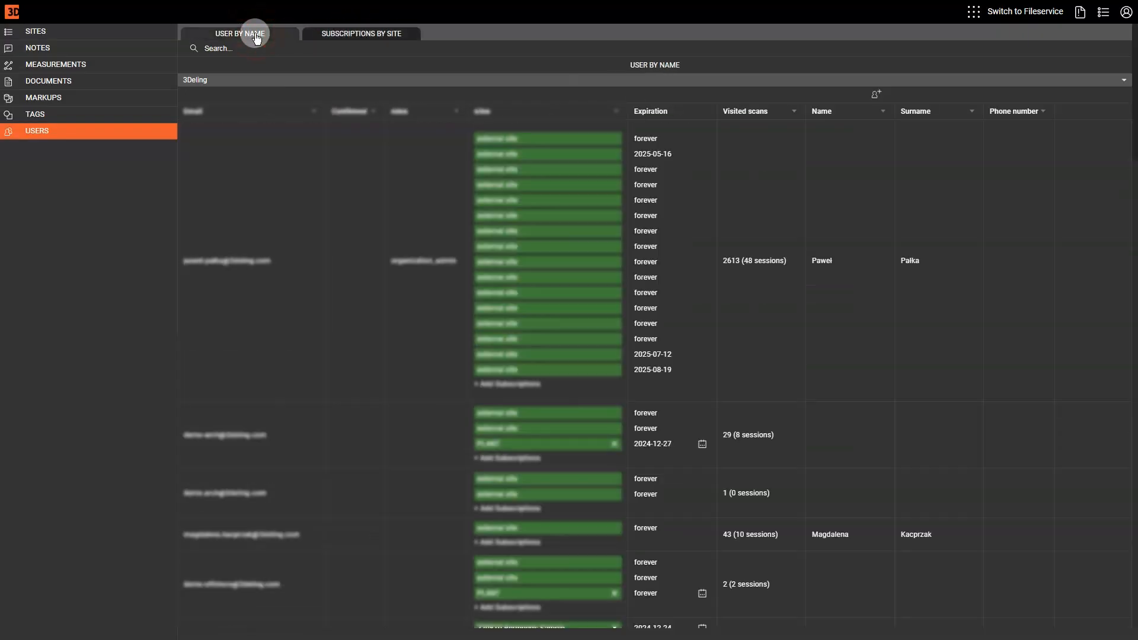
left_click(876, 95)
left_click(46, 201)
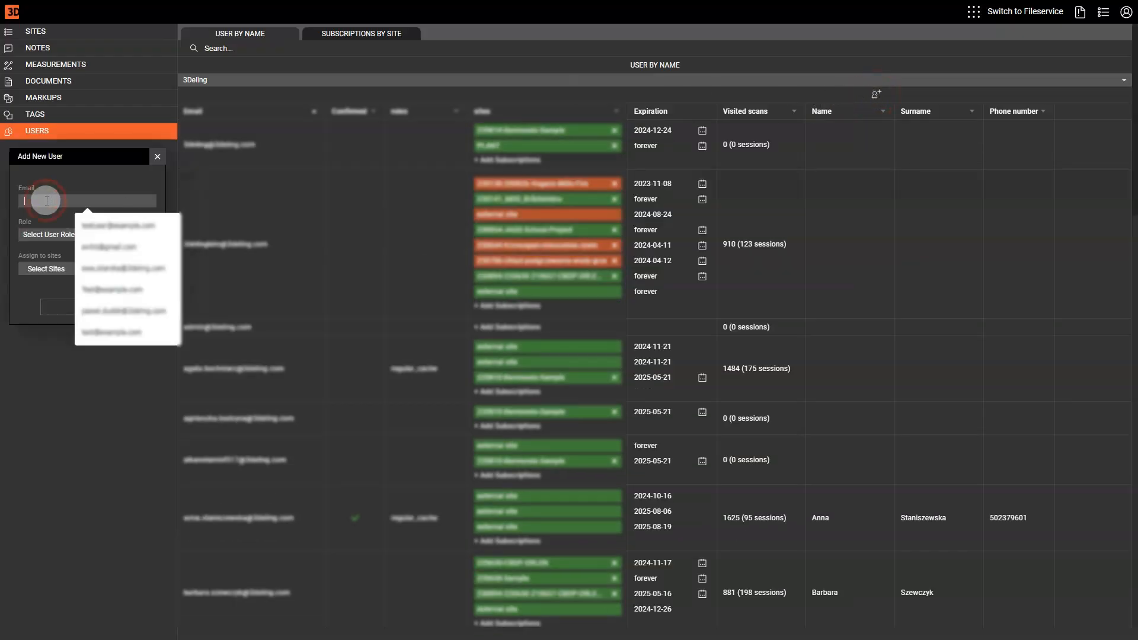
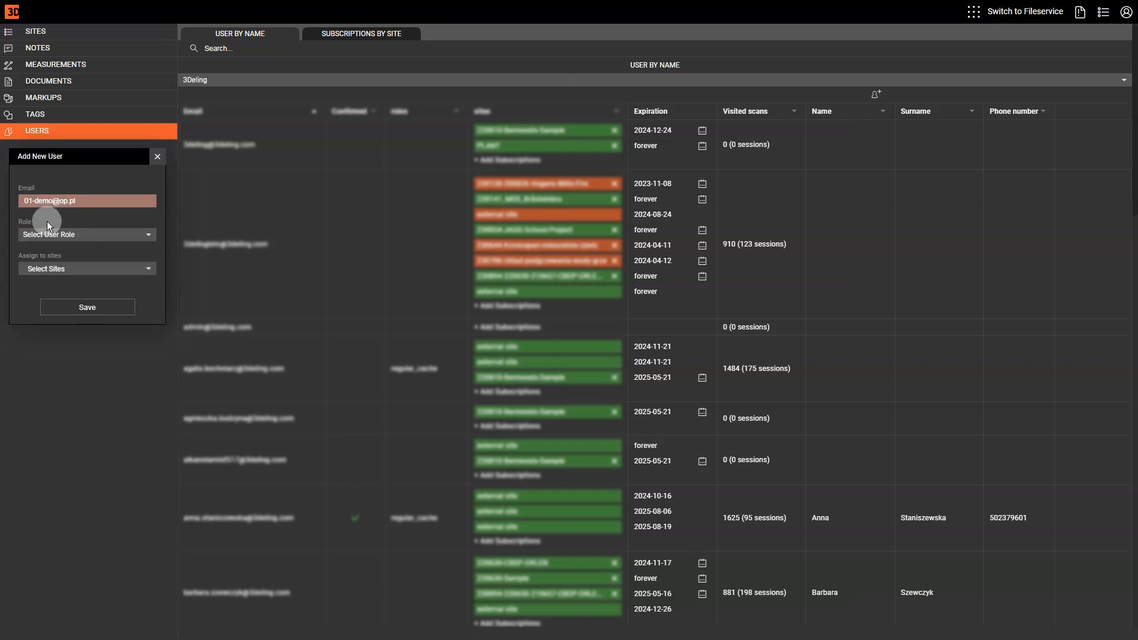
Give the user the Regular Cache role and the sites 220630-Sample and PLANT
left_click(88, 234)
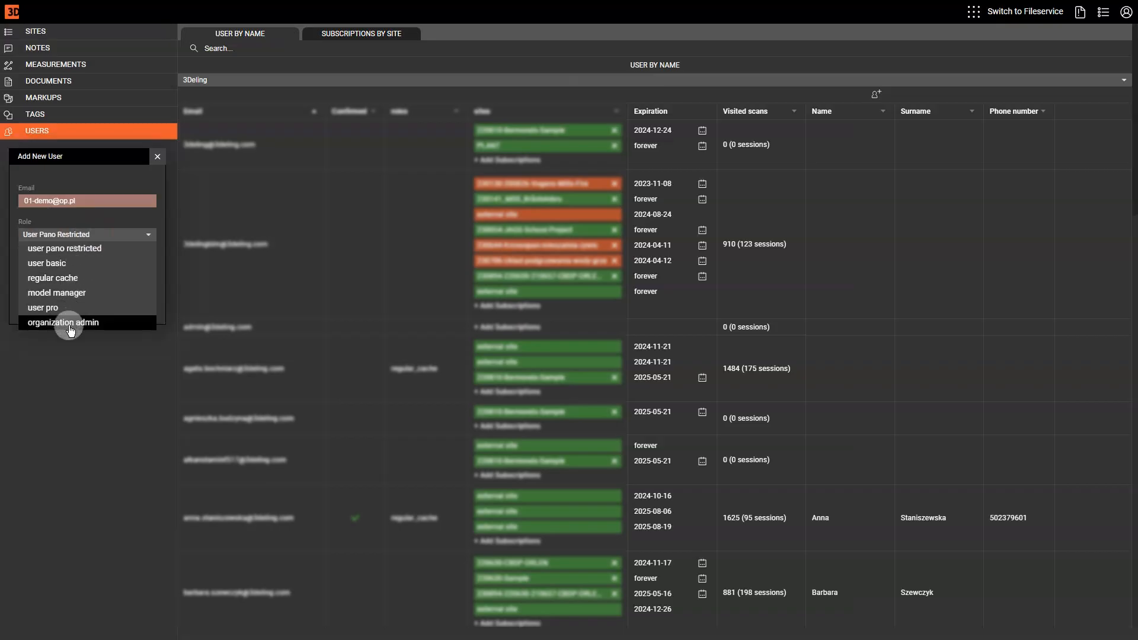
left_click(79, 279)
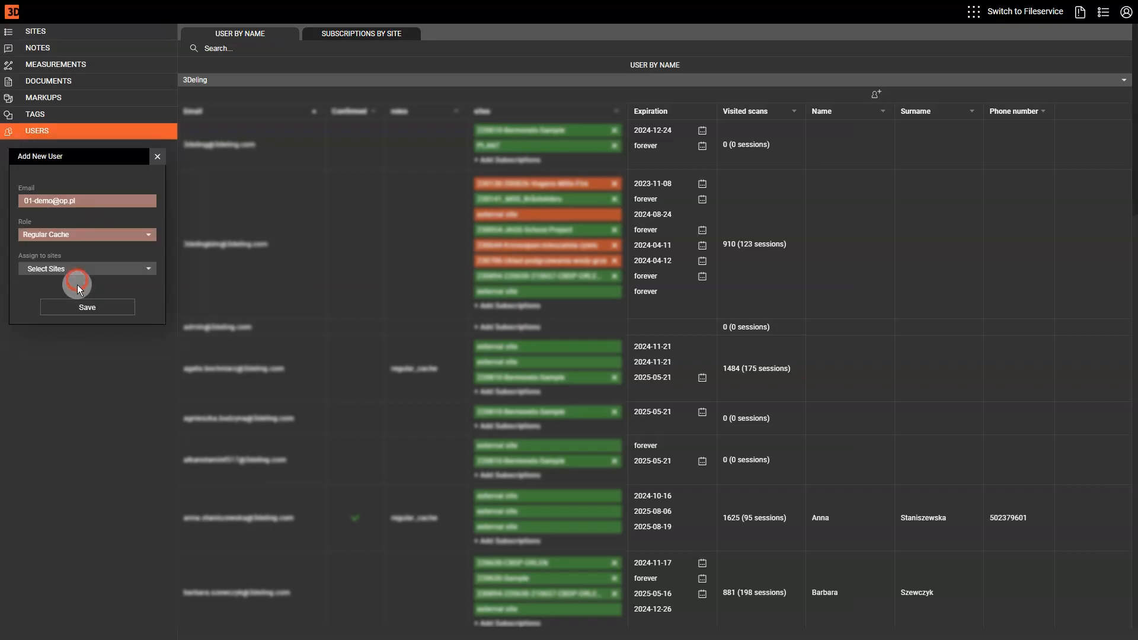
left_click(94, 273)
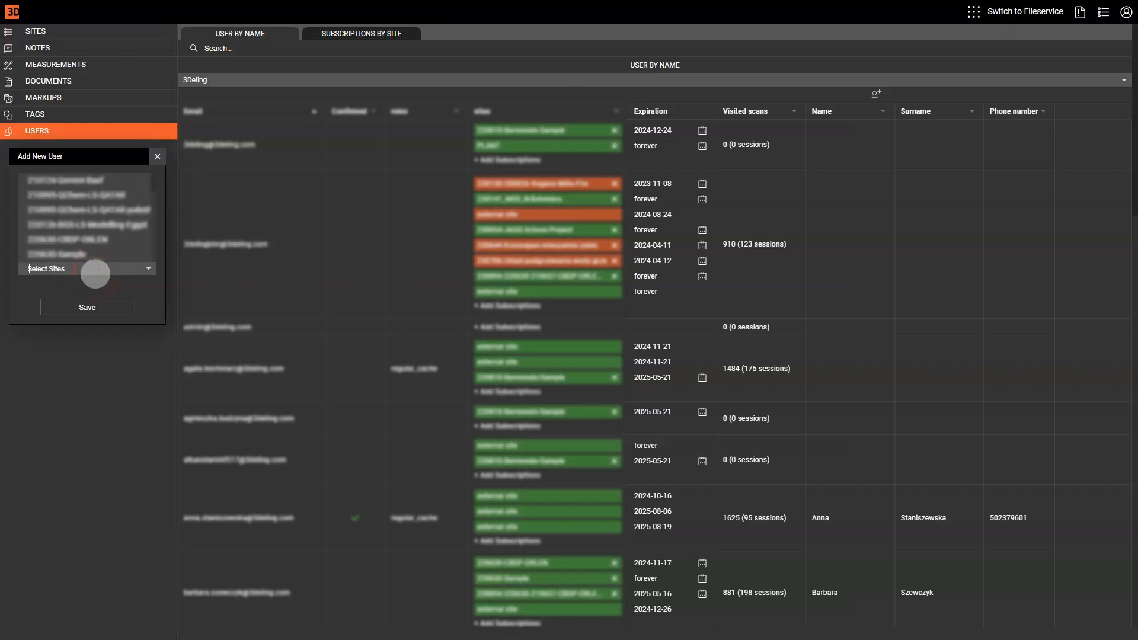
left_click(88, 262)
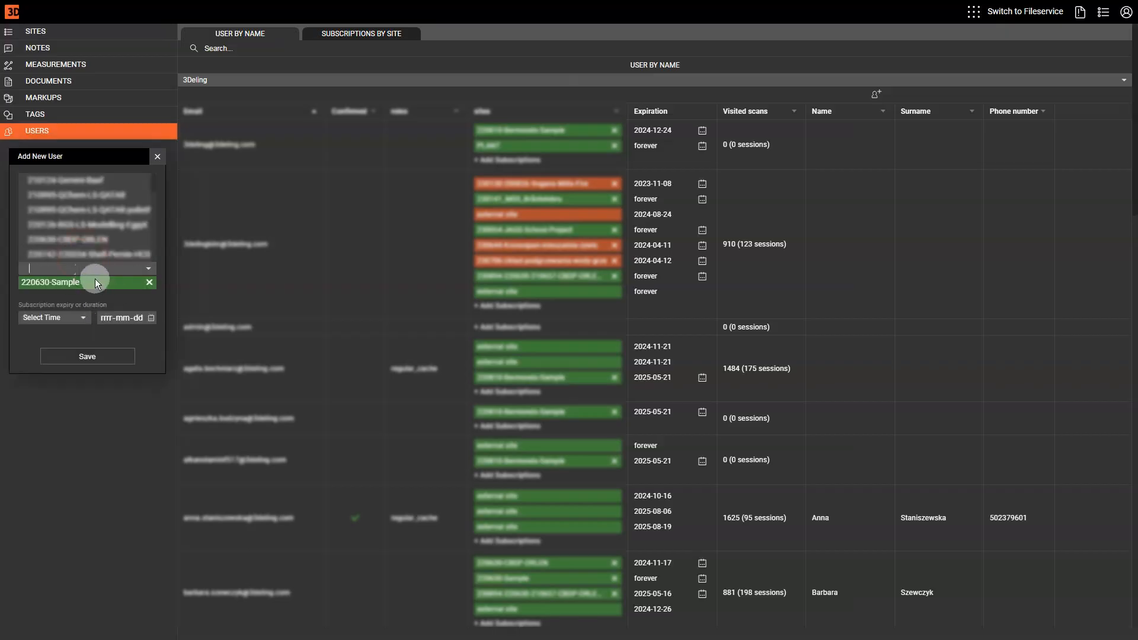
type("plant")
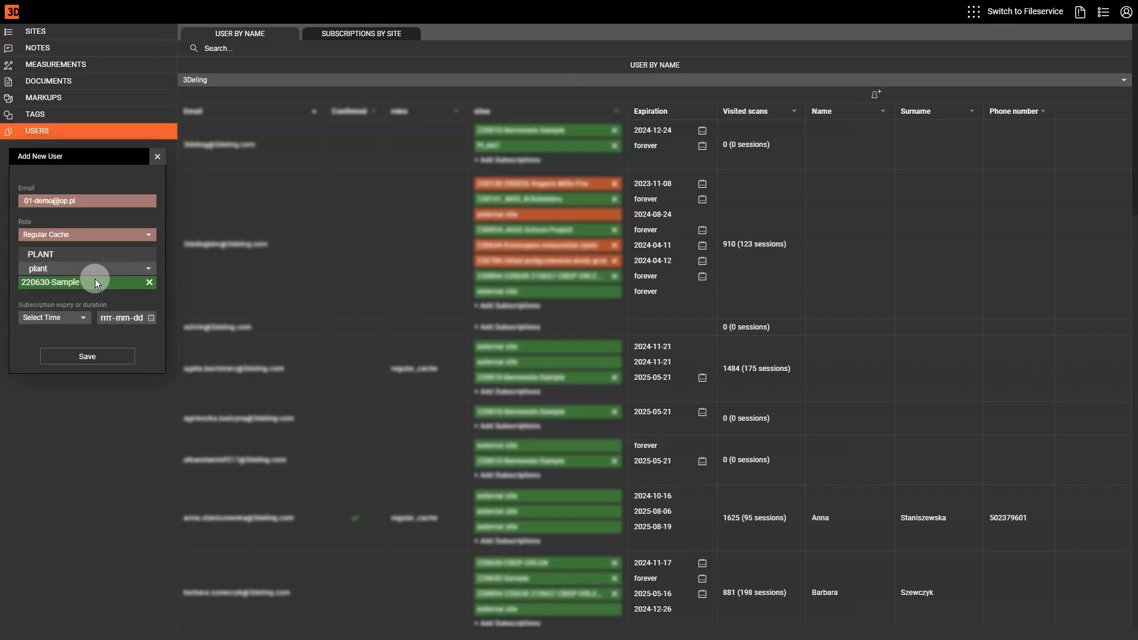
left_click(72, 254)
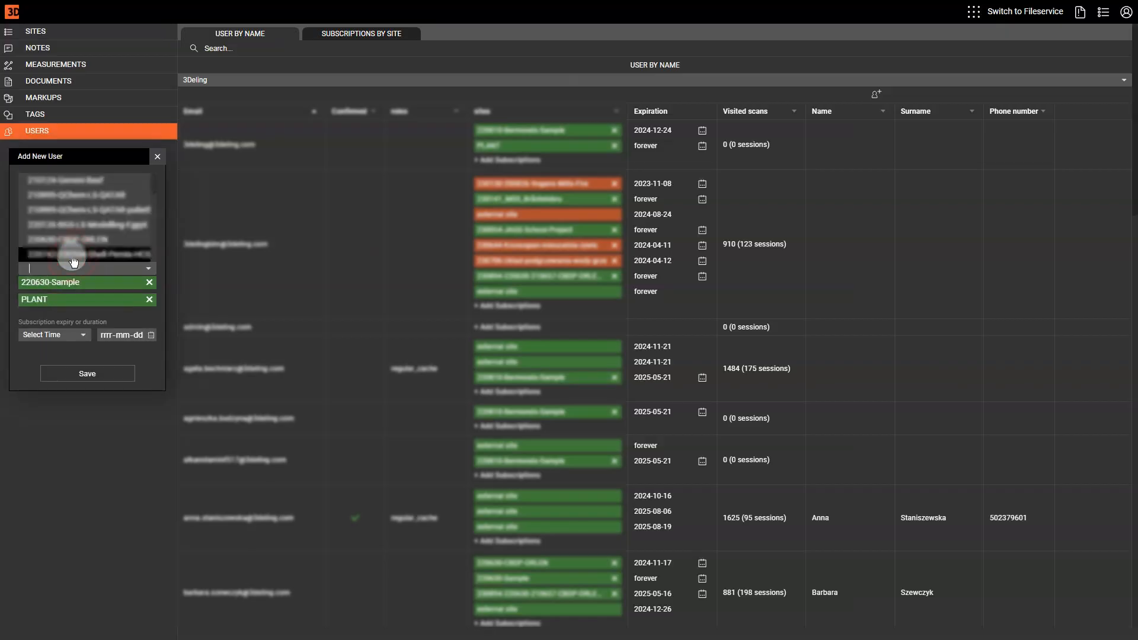
Set a 3-month subscription expiring 2024-12-27 and save the user
left_click(139, 335)
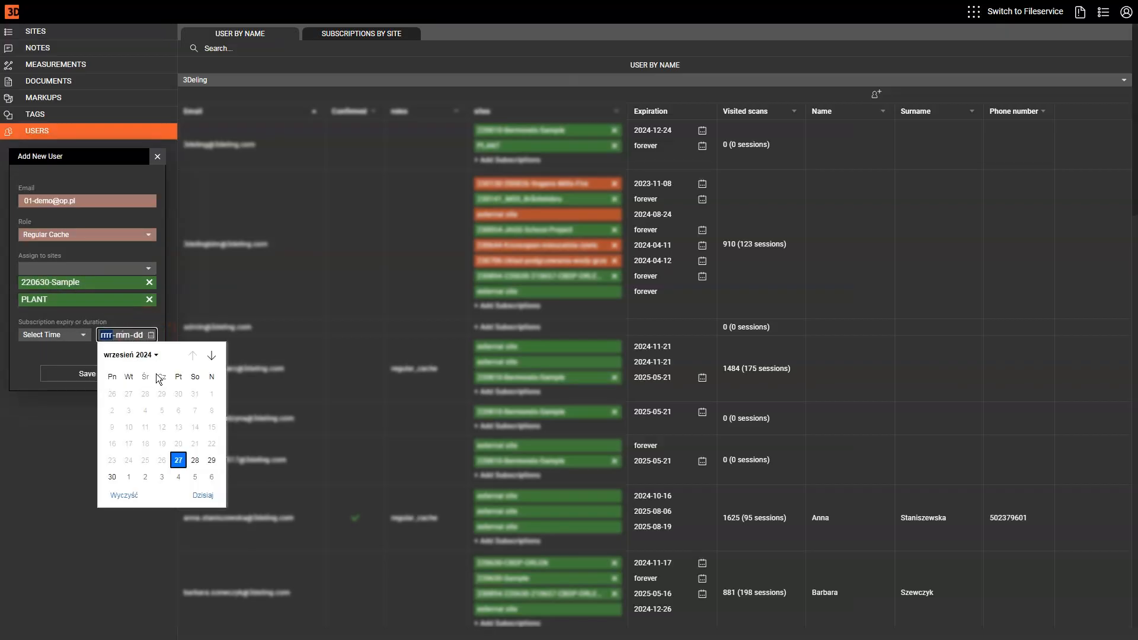
left_click(211, 355)
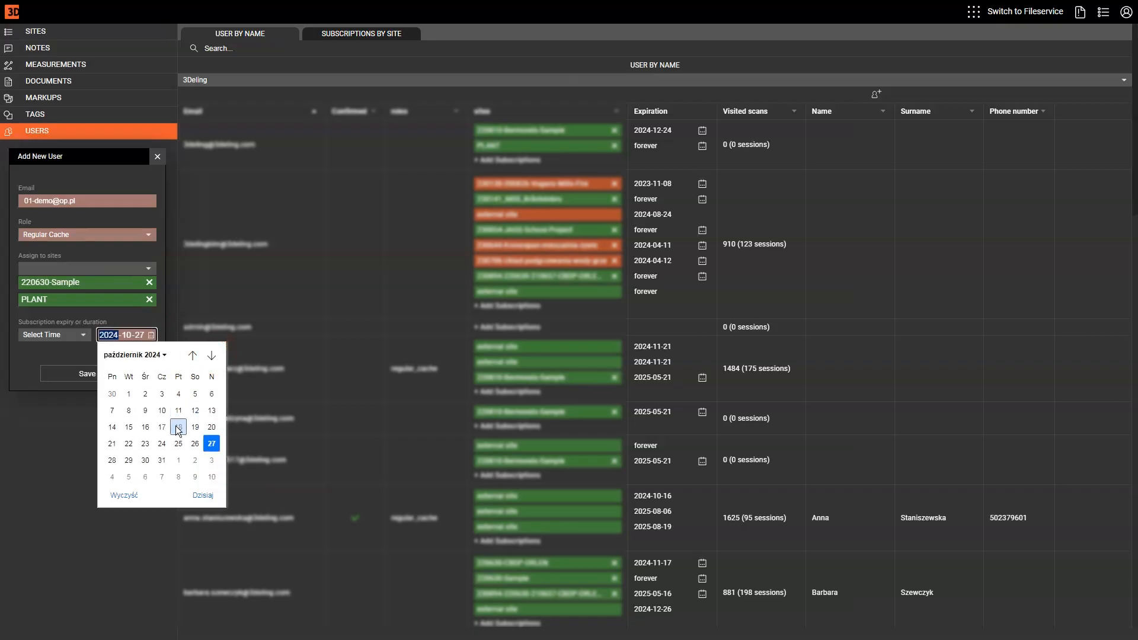
left_click(212, 477)
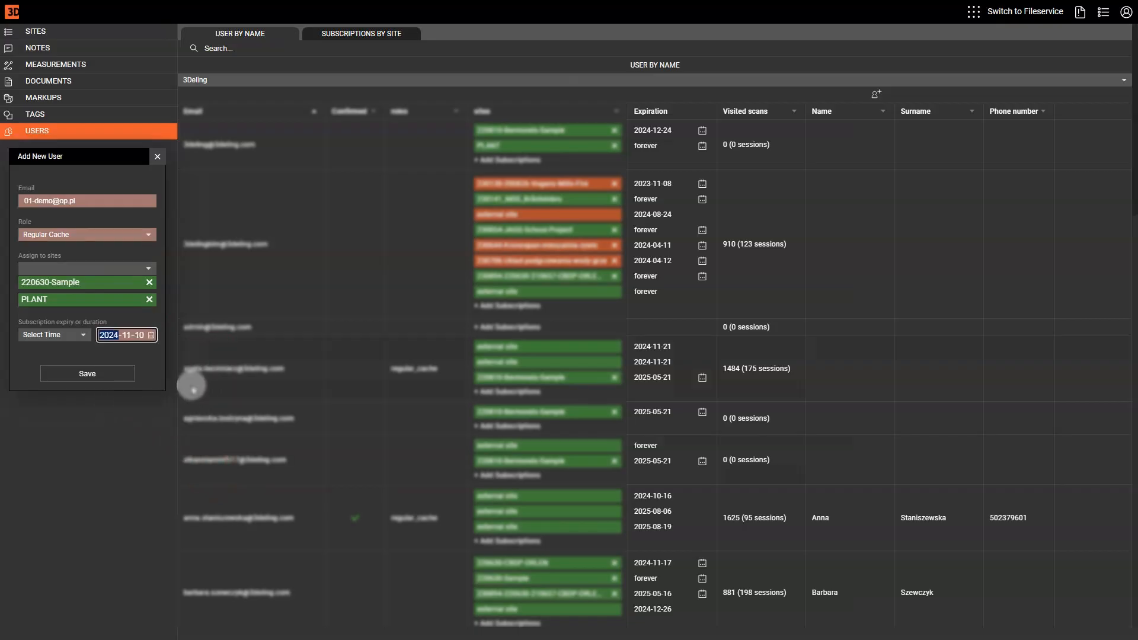
left_click(86, 336)
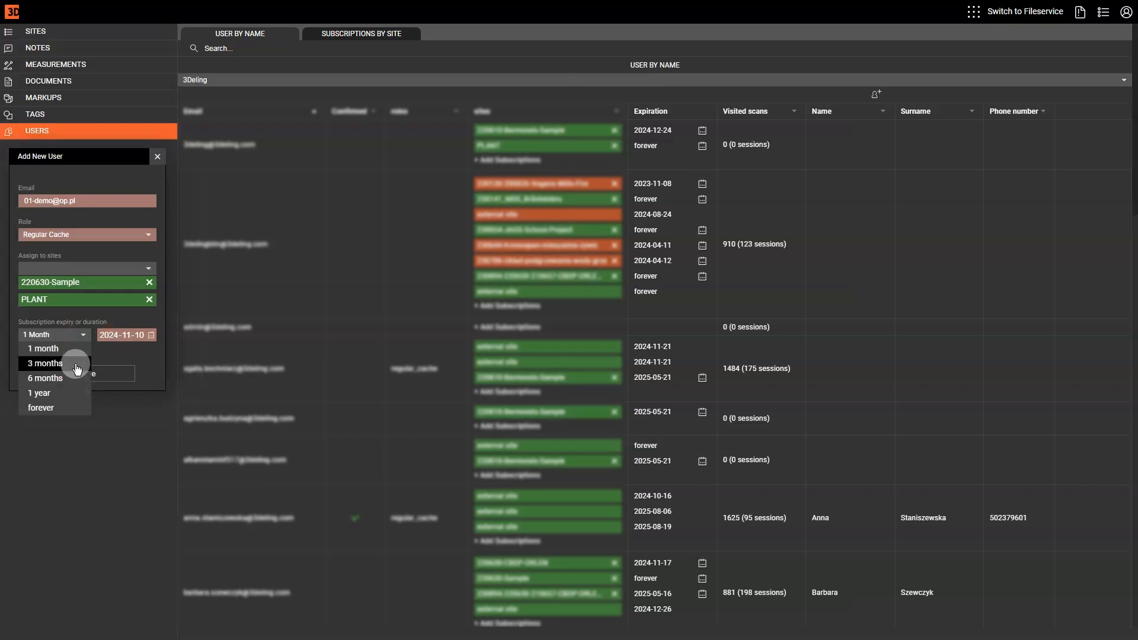
left_click(70, 364)
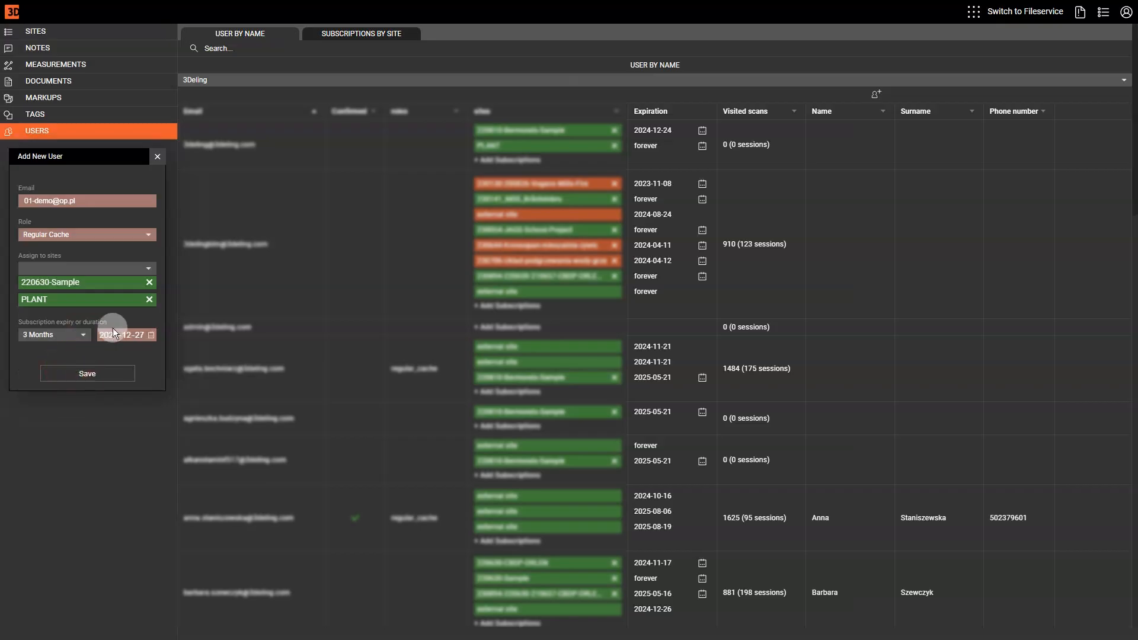
left_click(88, 373)
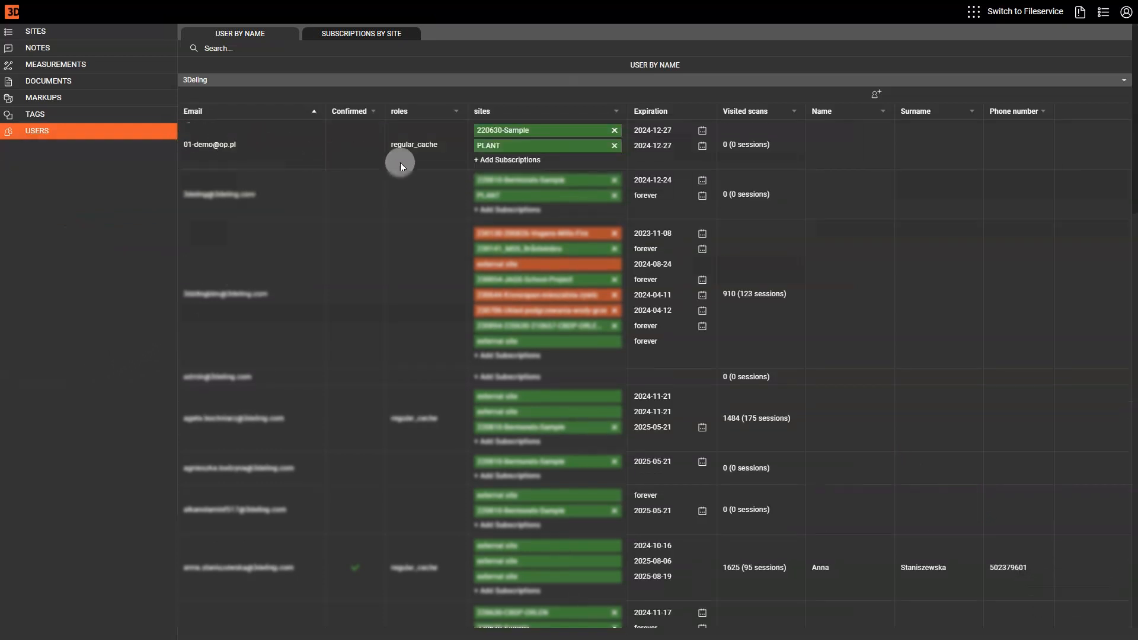
Delete the user's 220630-Sample subscription, keeping PLANT, then view subscriptions by site
left_click(614, 130)
left_click(628, 55)
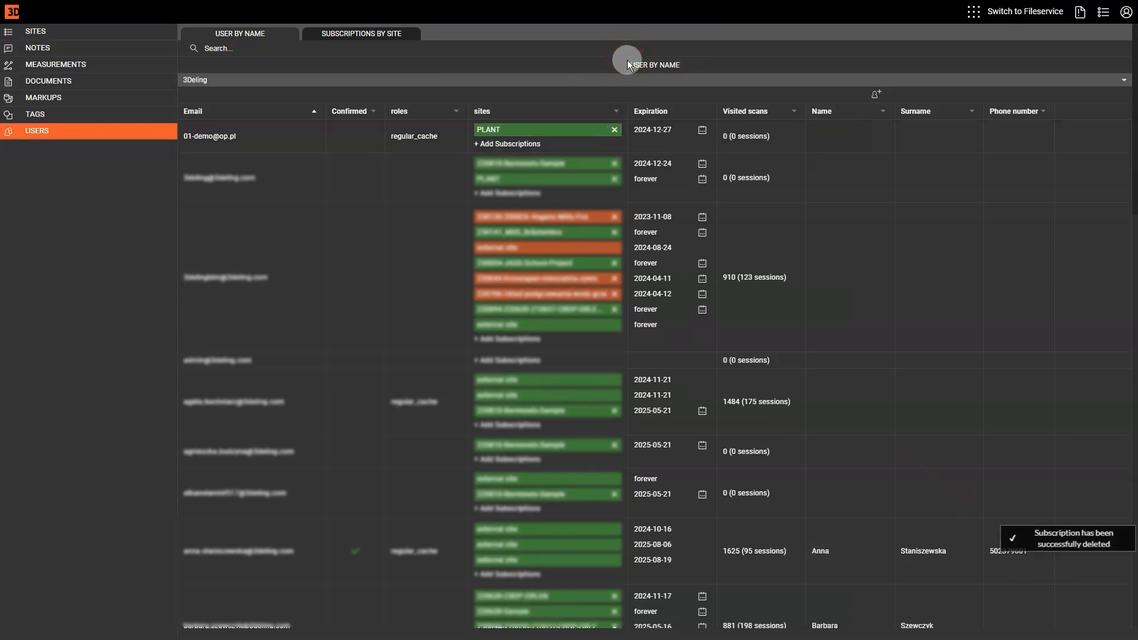
left_click(365, 36)
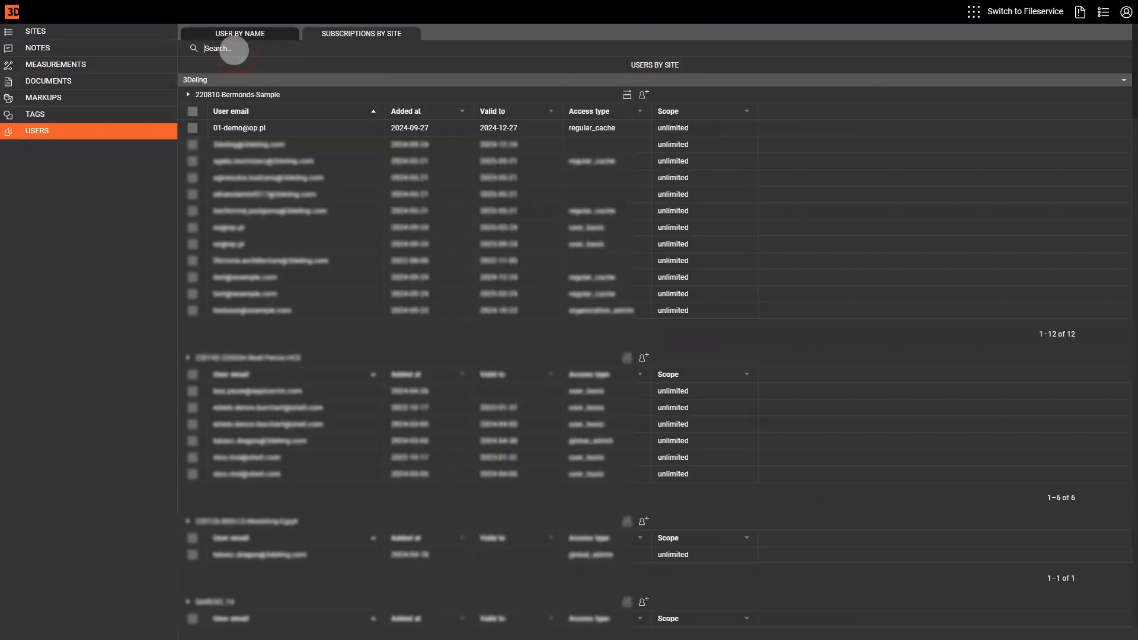
Assign the existing demo user to PLANT with a 3-month subscription
type("plant")
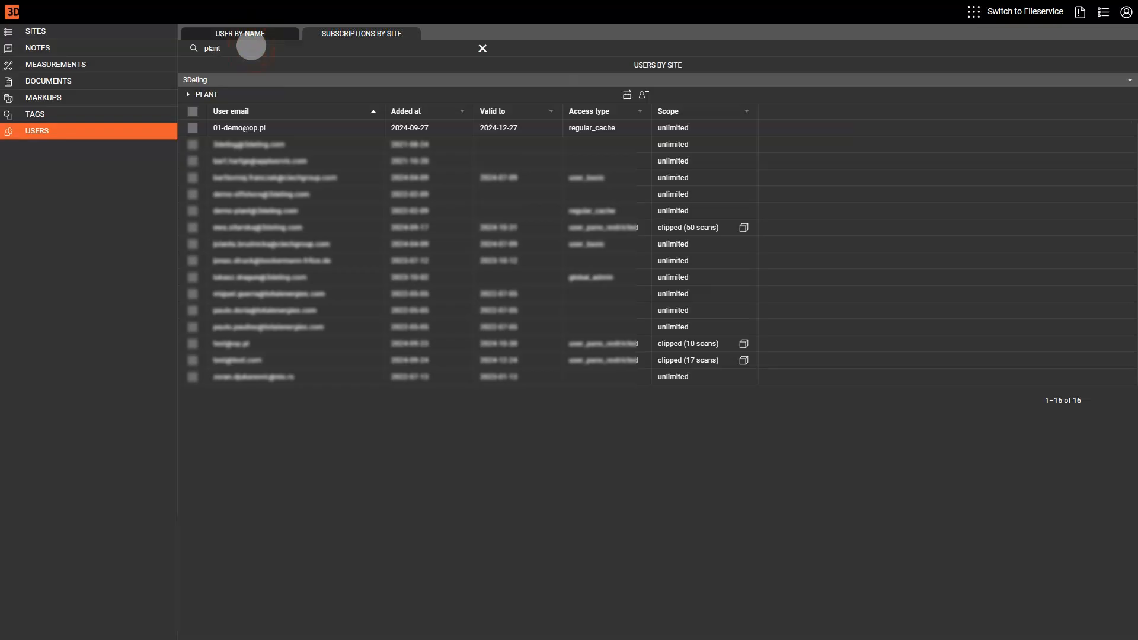
left_click(643, 94)
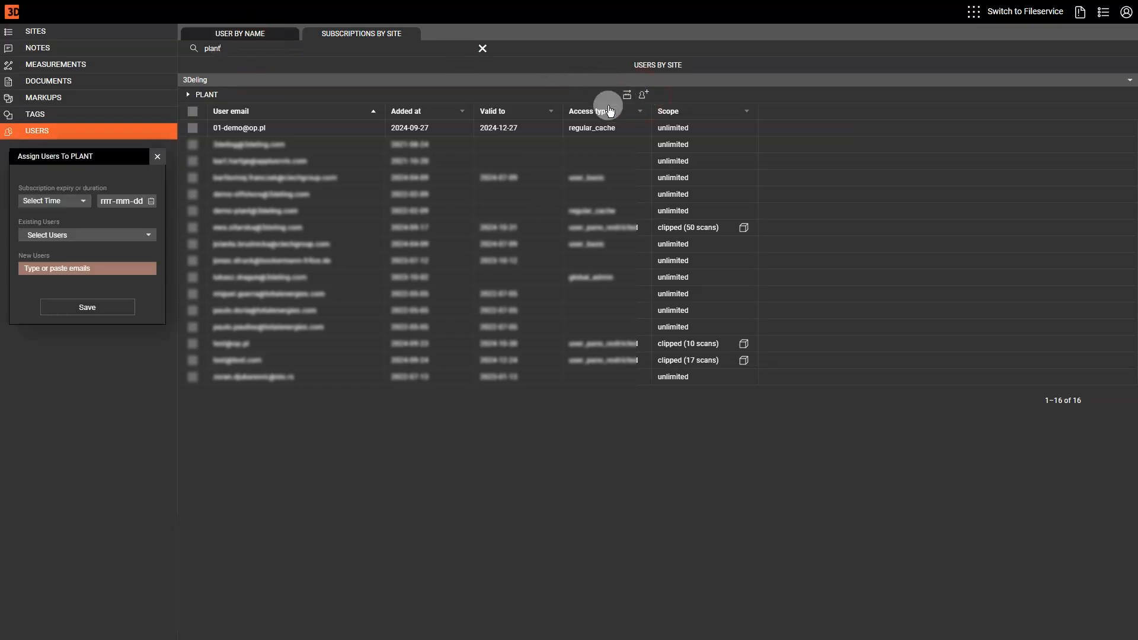
left_click(74, 200)
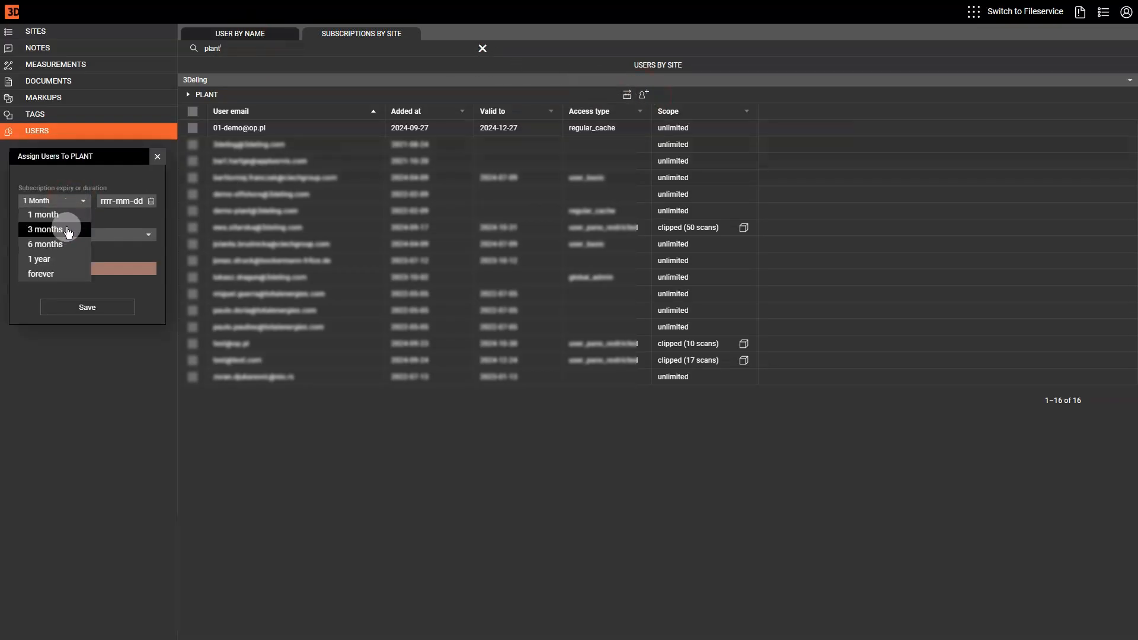
left_click(68, 230)
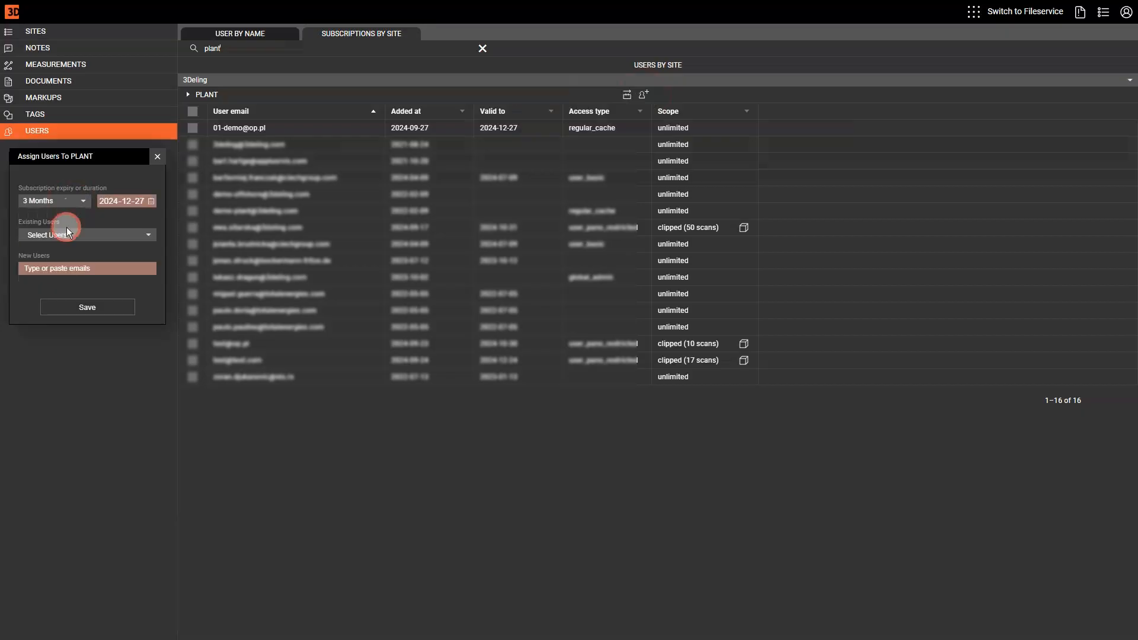
left_click(97, 236)
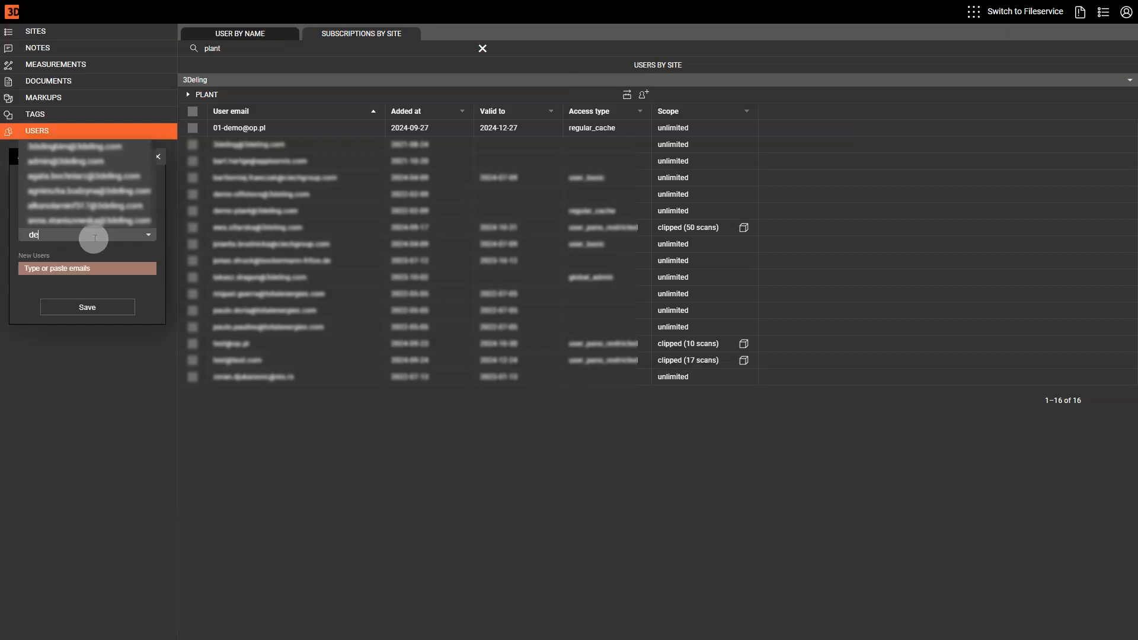
type("demo")
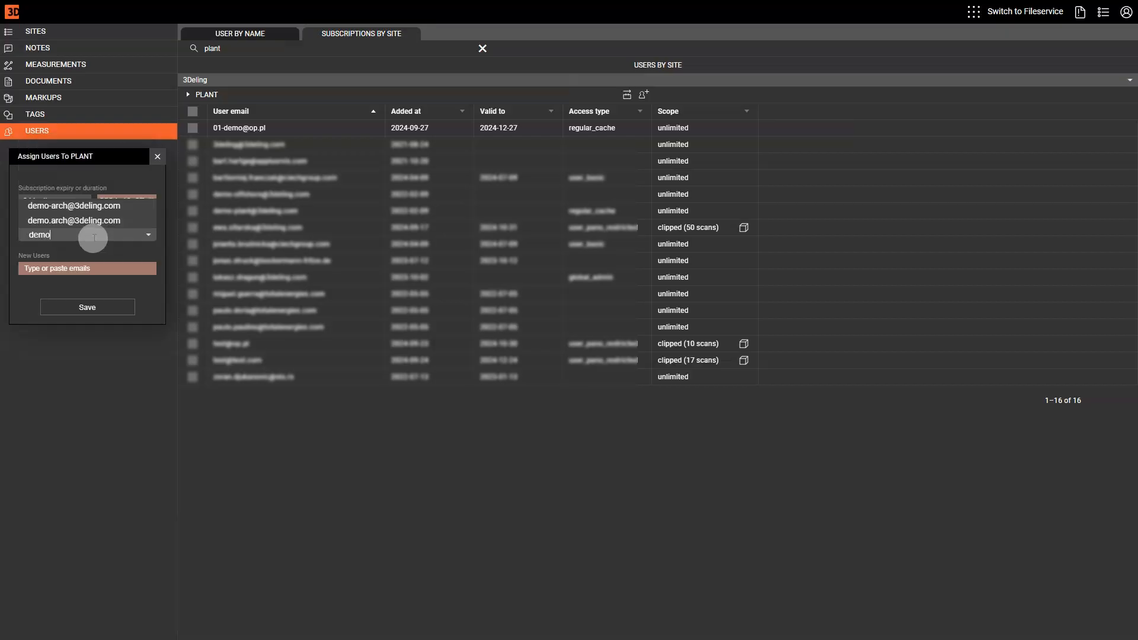
left_click(77, 212)
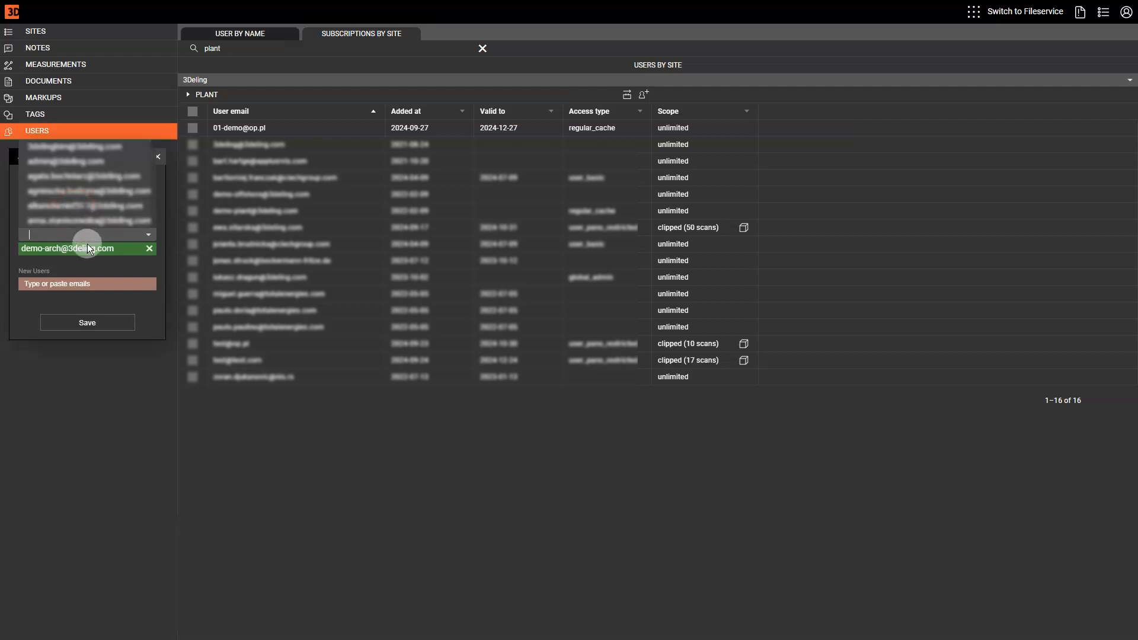
Add a new user by e-mail with the Model Manager role and save the PLANT subscriptions
left_click(62, 283)
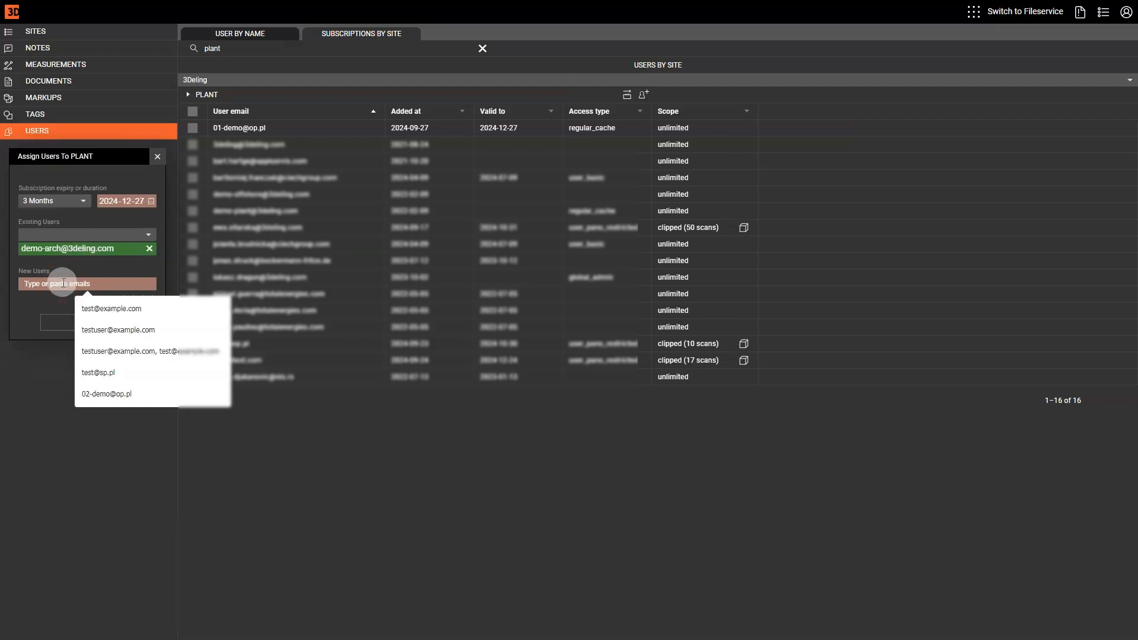
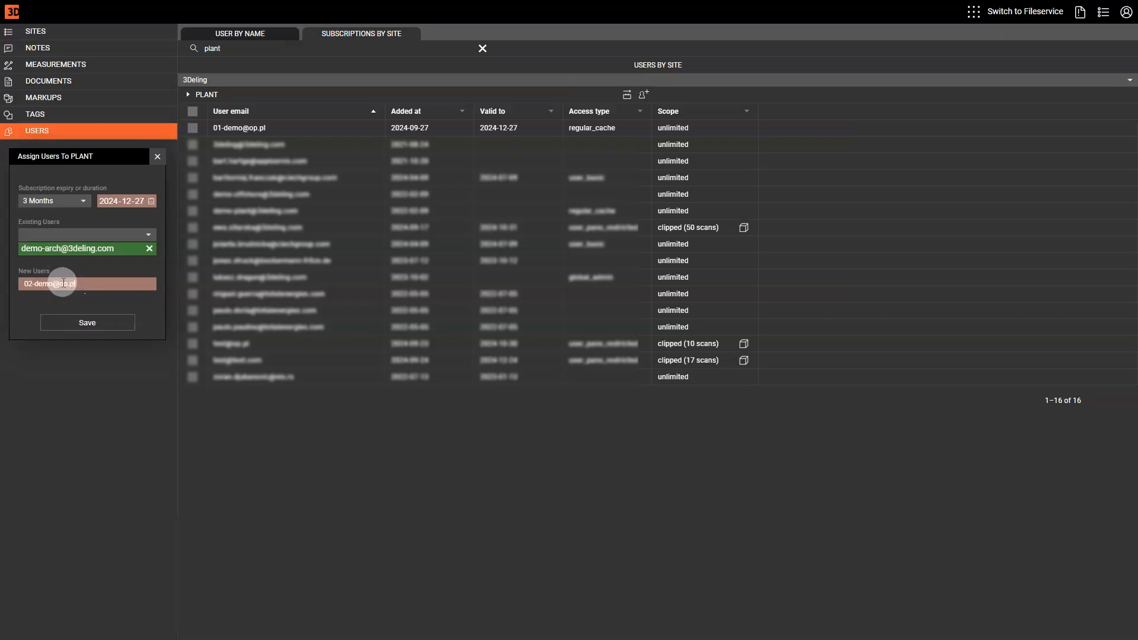
key("Return")
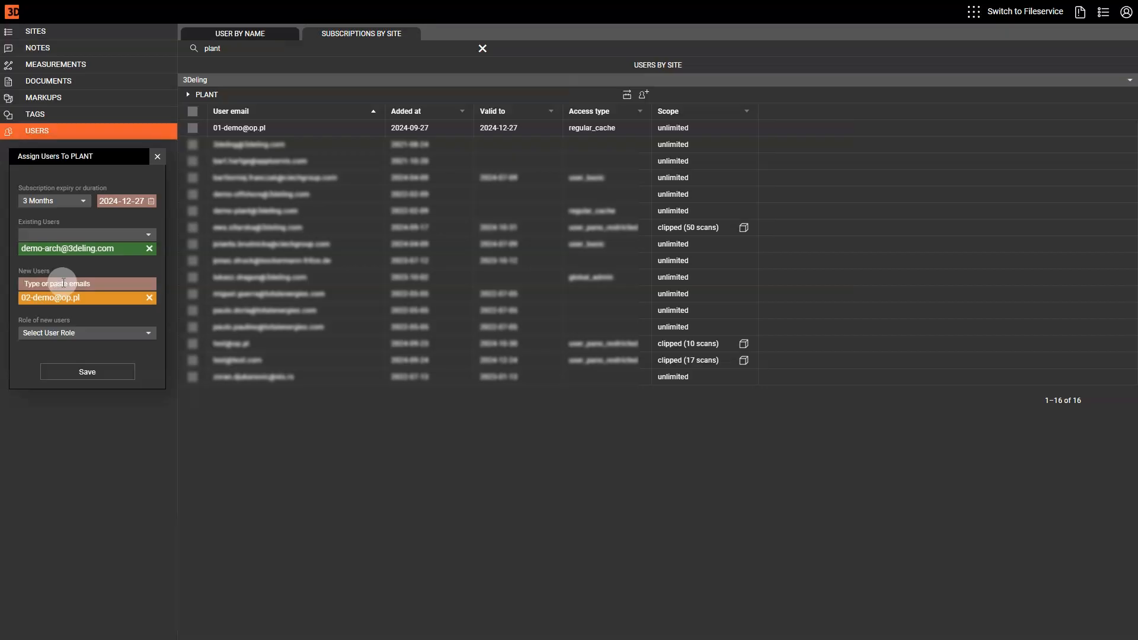
left_click(120, 333)
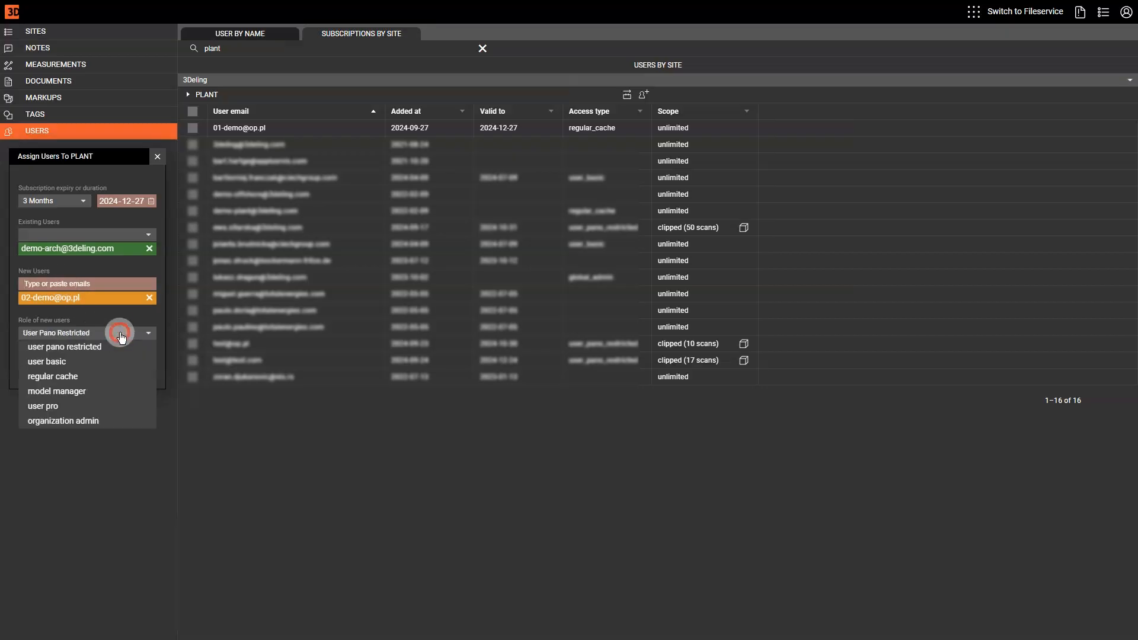
left_click(67, 394)
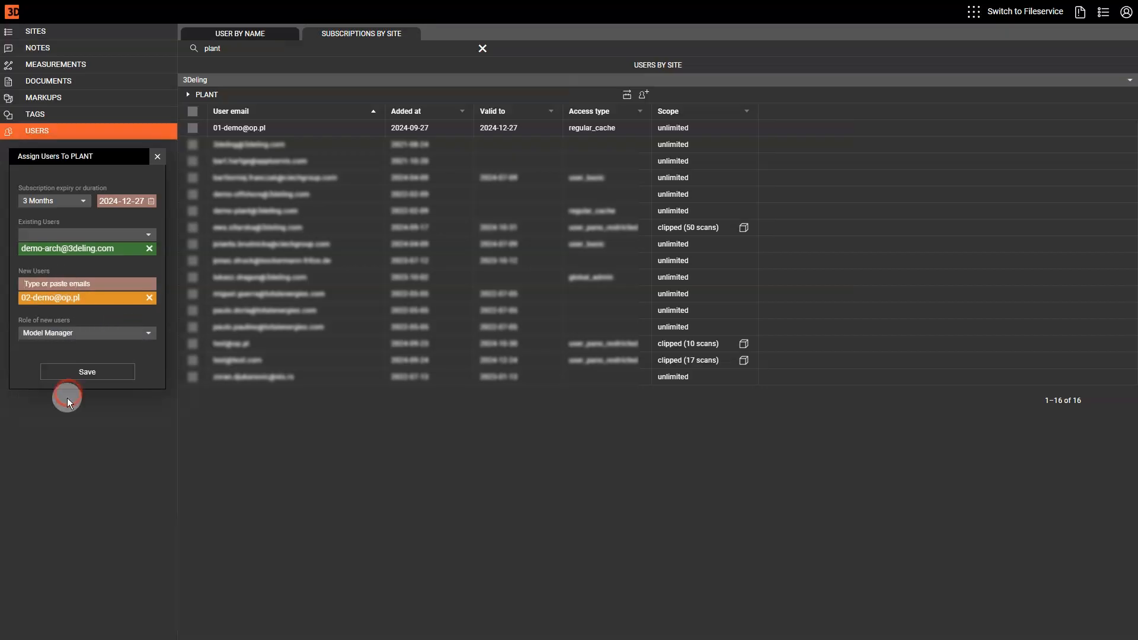
left_click(86, 372)
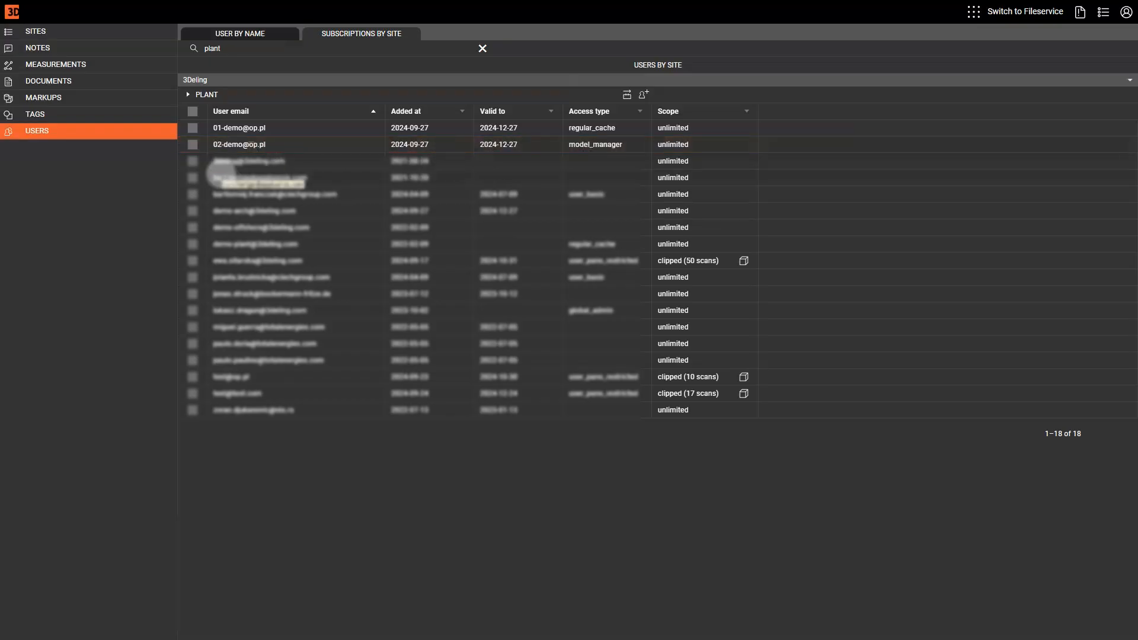
Switch to the USER BY NAME list to review roles, PLANT subscriptions and expiry dates
left_click(268, 36)
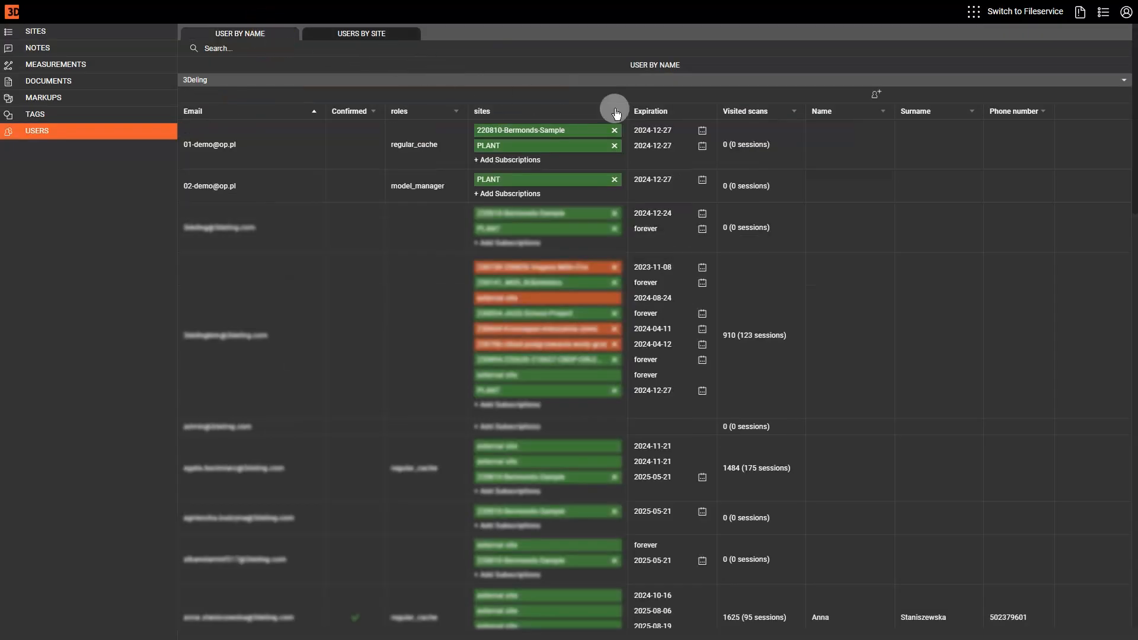
Start a third new user, enter its e-mail and choose the User Pano Restricted role
left_click(873, 94)
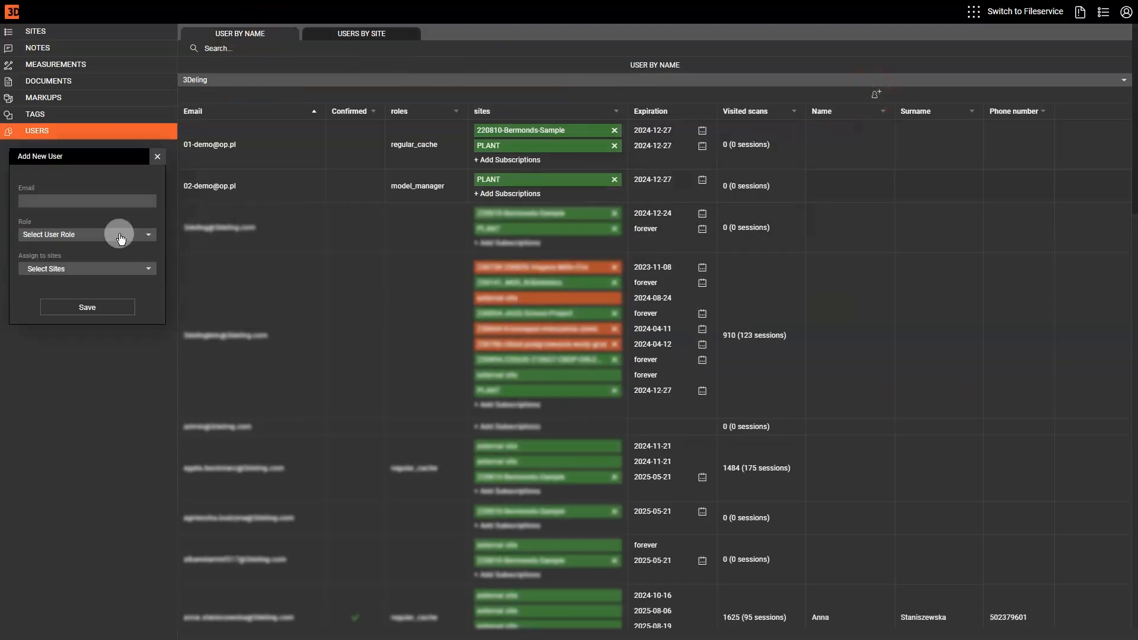
left_click(59, 197)
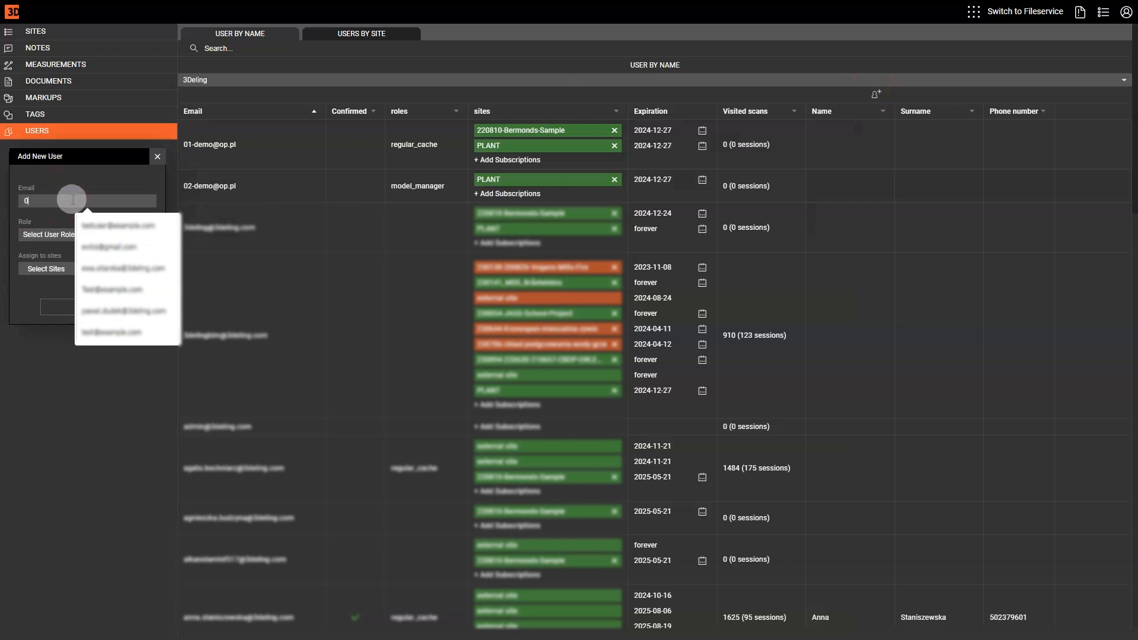
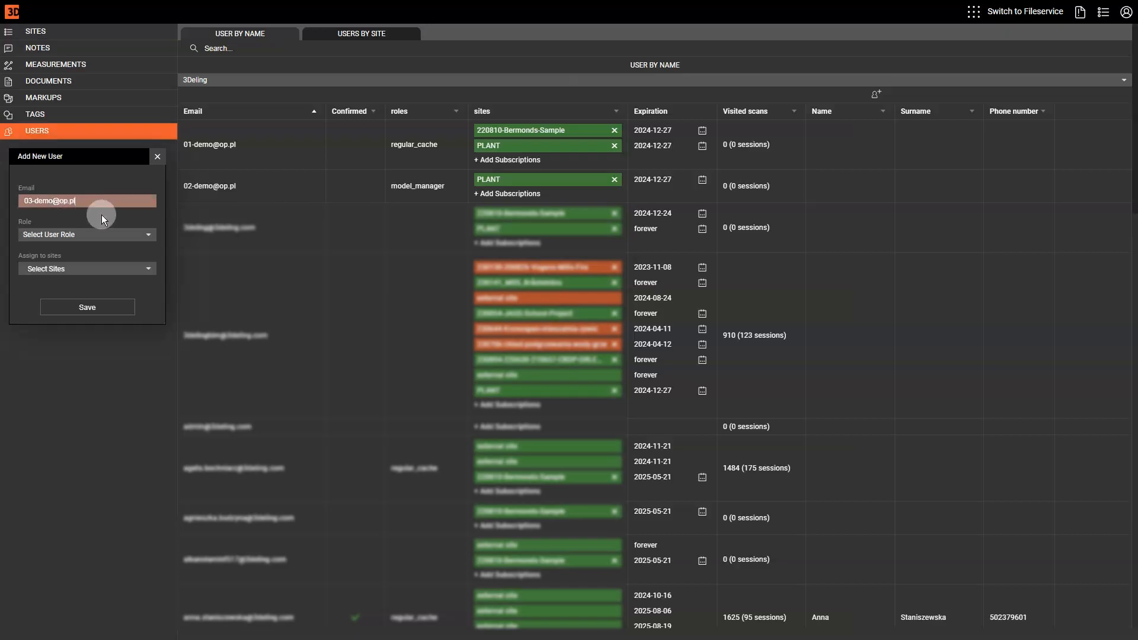
left_click(124, 234)
left_click(101, 249)
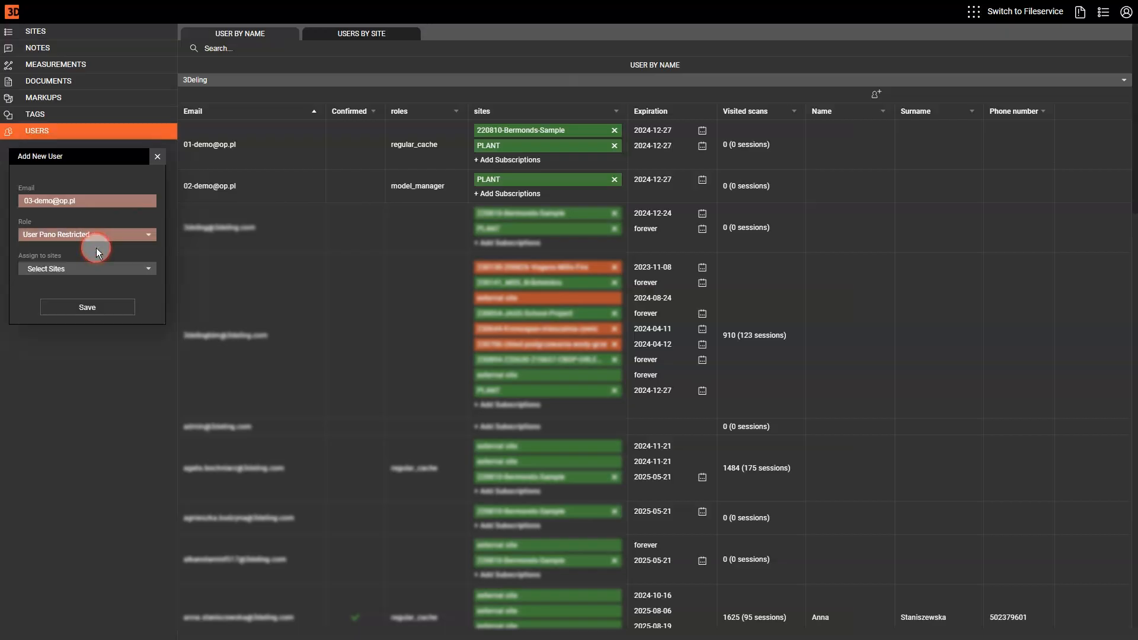
Subscribe the user to PLANT for 6 months until 2025-03-27 and save
left_click(94, 267)
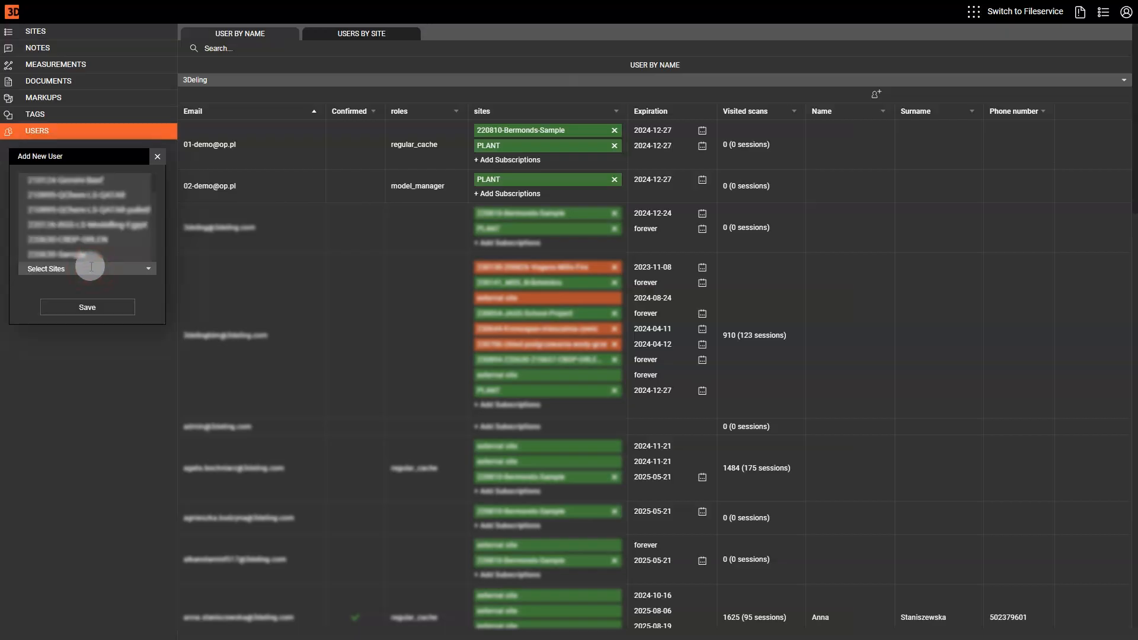
type("plant")
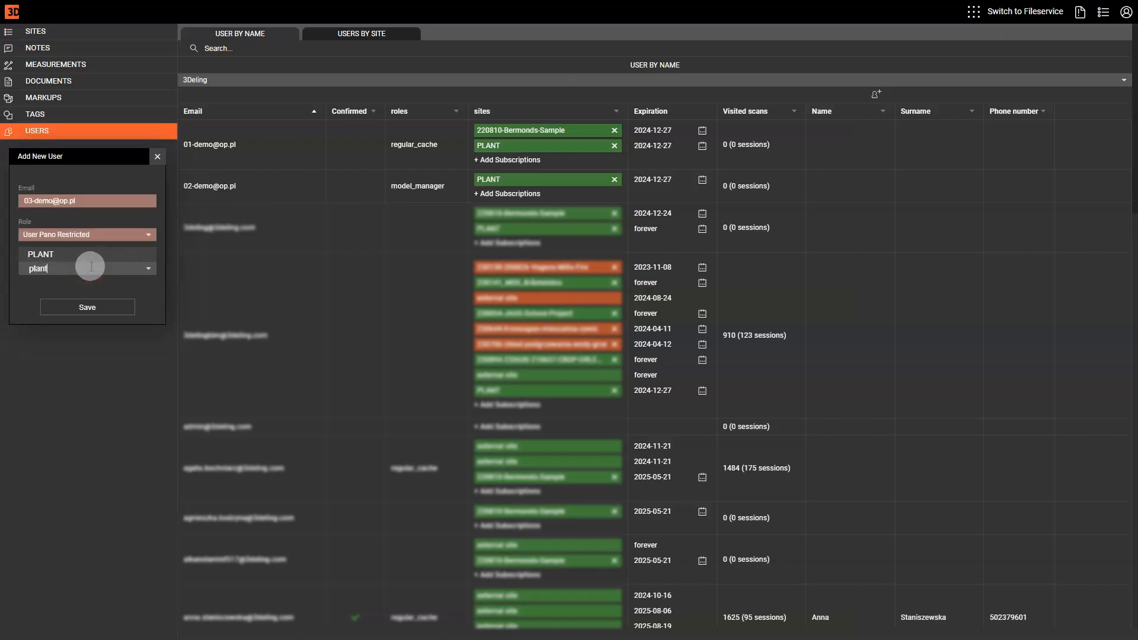
left_click(83, 254)
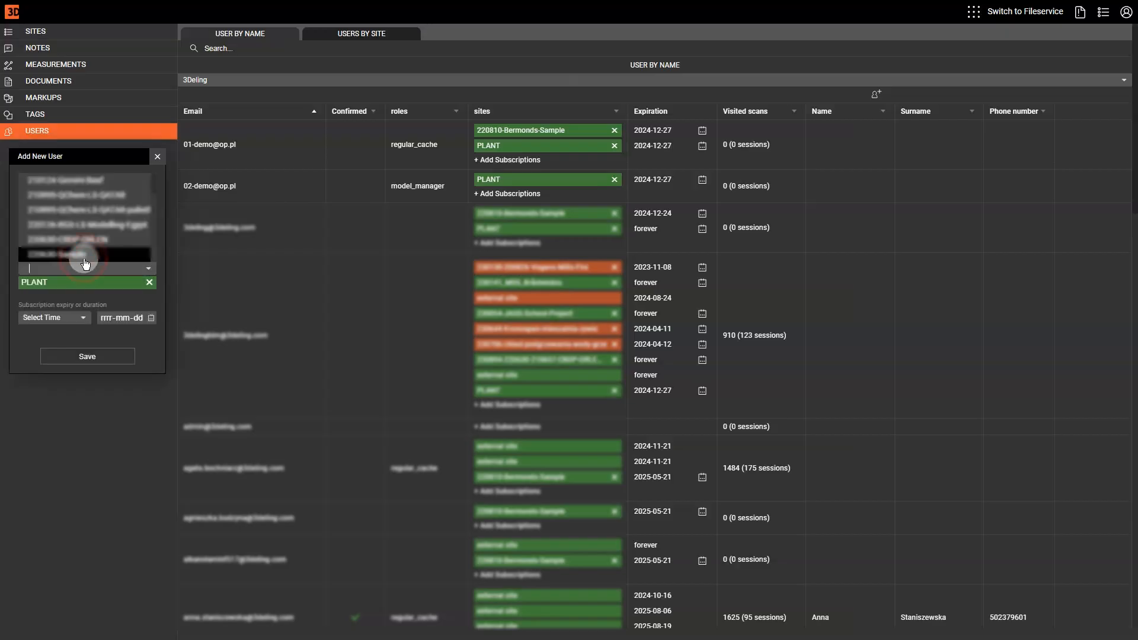
left_click(86, 319)
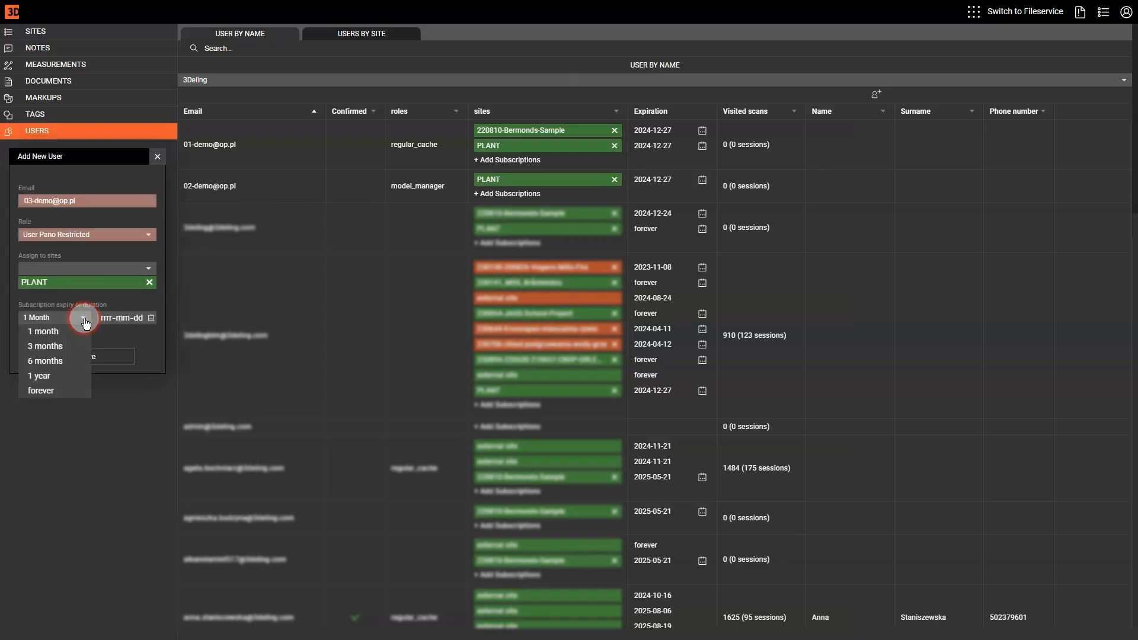
left_click(58, 365)
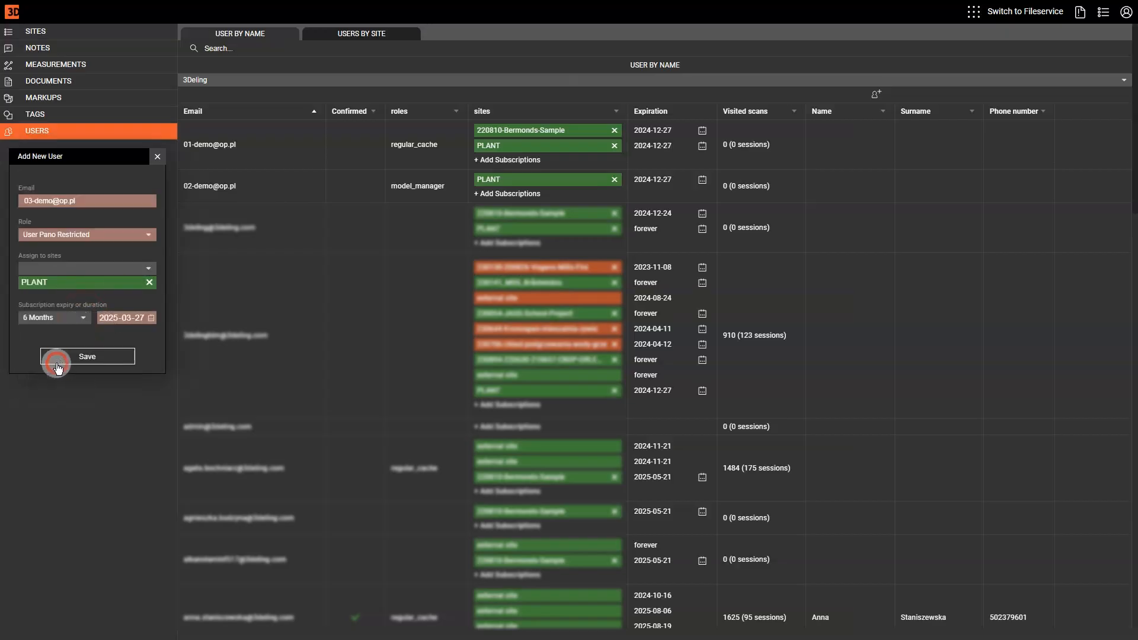
left_click(87, 359)
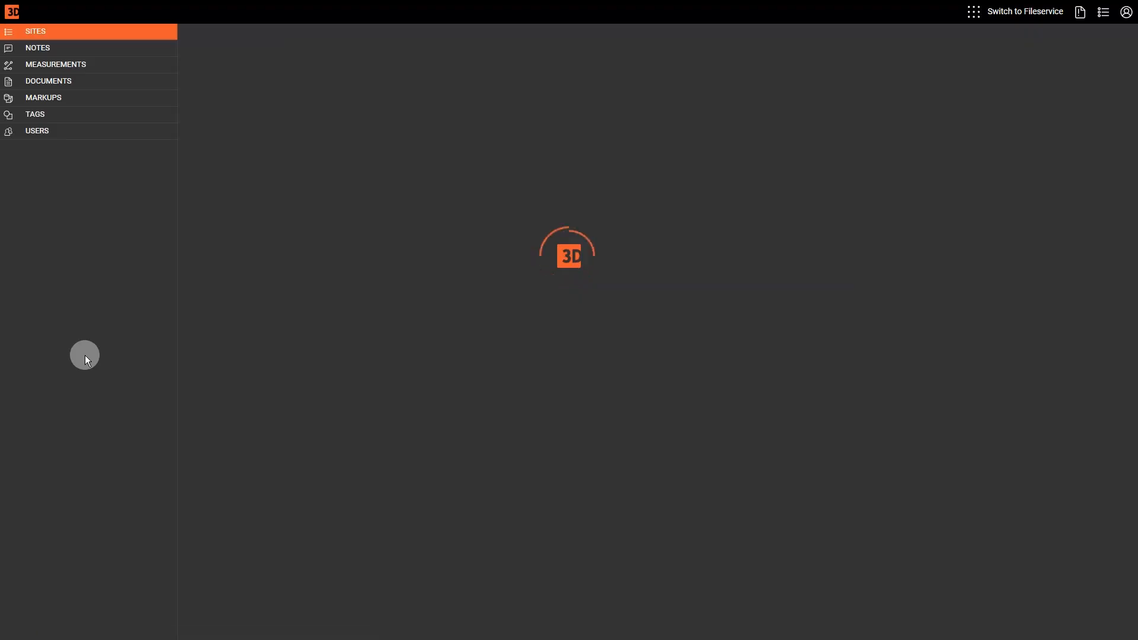
Filter the USERS BY SITE list to 'plan' and select the new restricted user's row
left_click(34, 128)
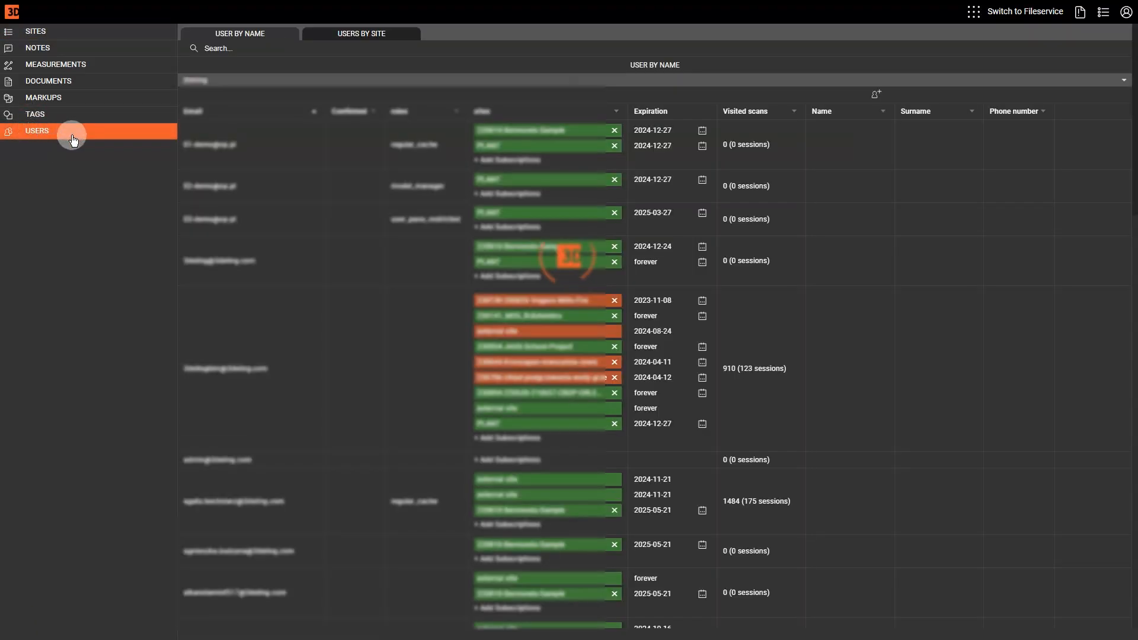
left_click(350, 36)
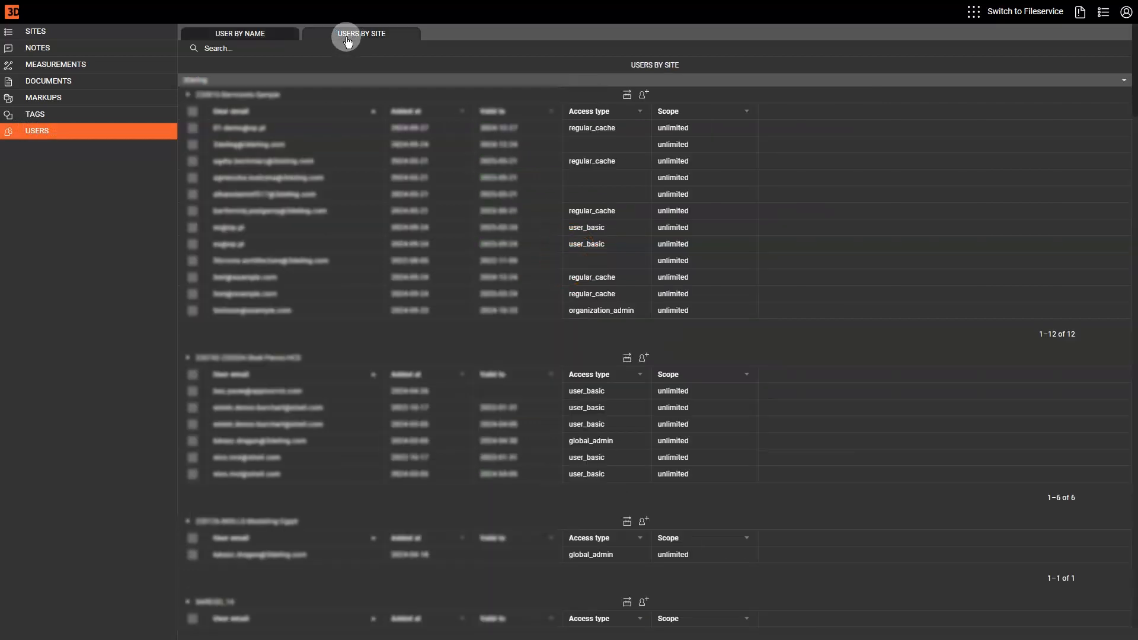
left_click(222, 49)
type("plant")
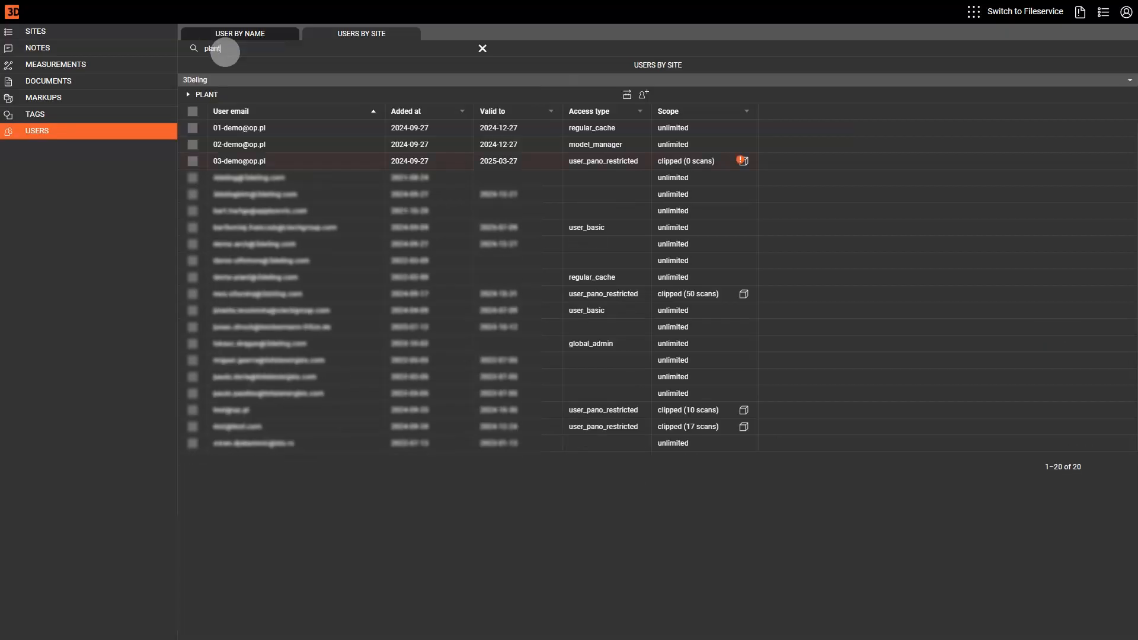
left_click(209, 169)
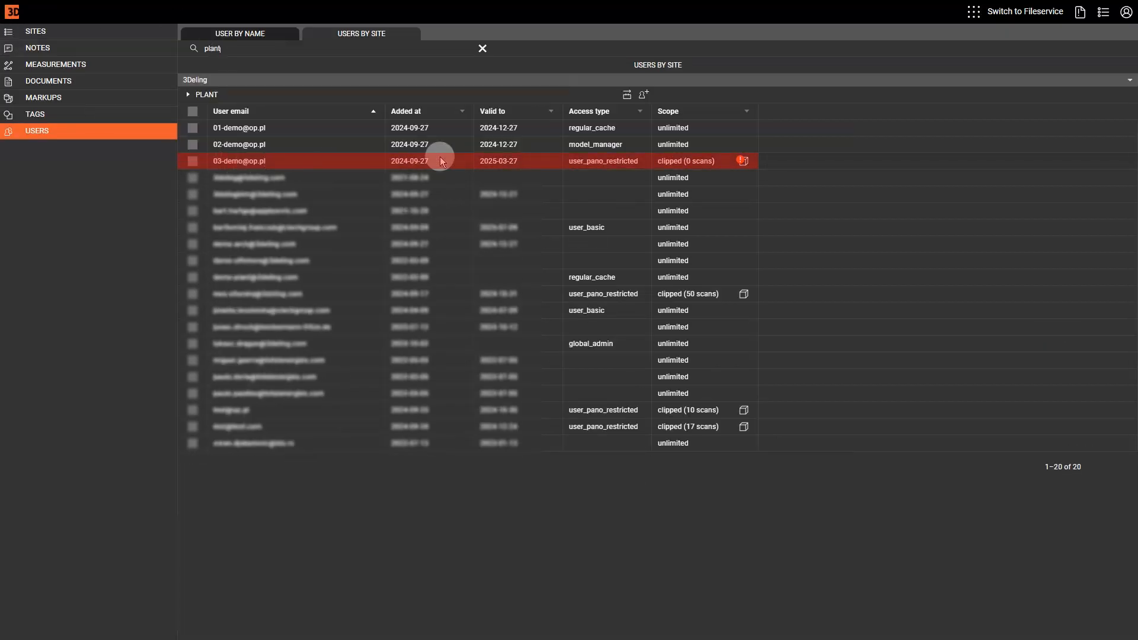
Open the restricted user's scan scope in the viewer and bring up its clip box
left_click(743, 161)
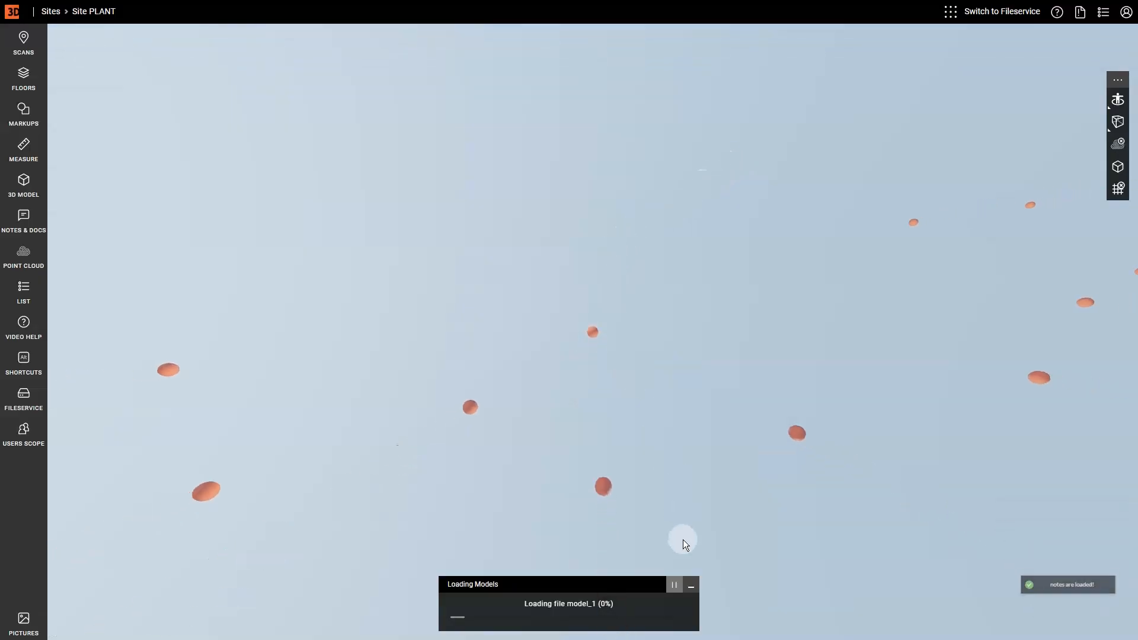
left_click(691, 584)
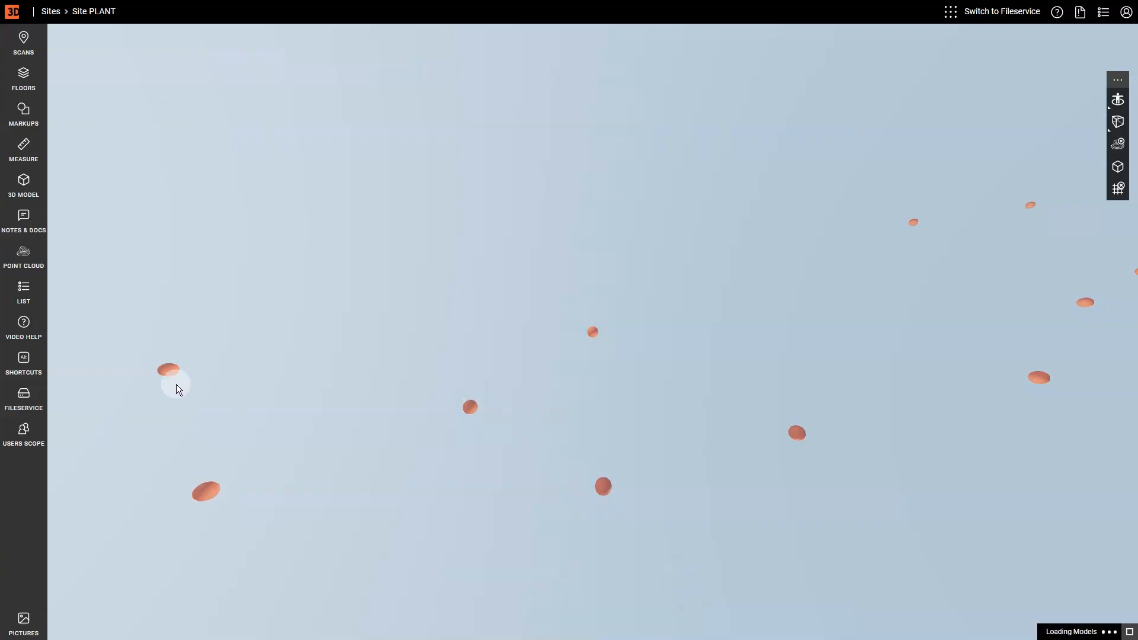
left_click(31, 436)
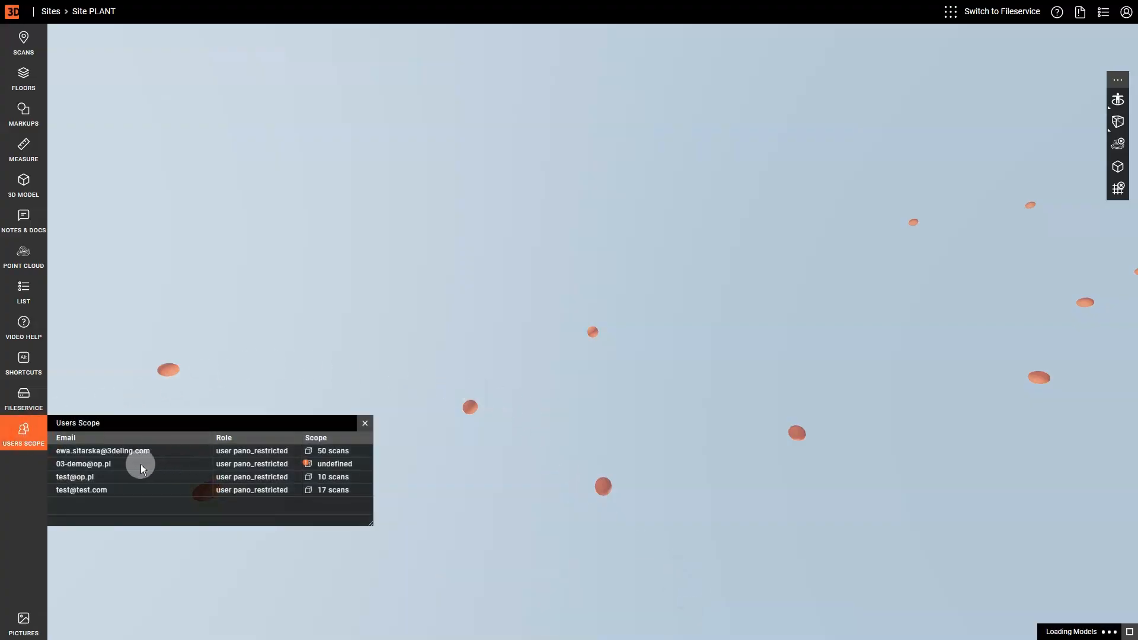
left_click(309, 465)
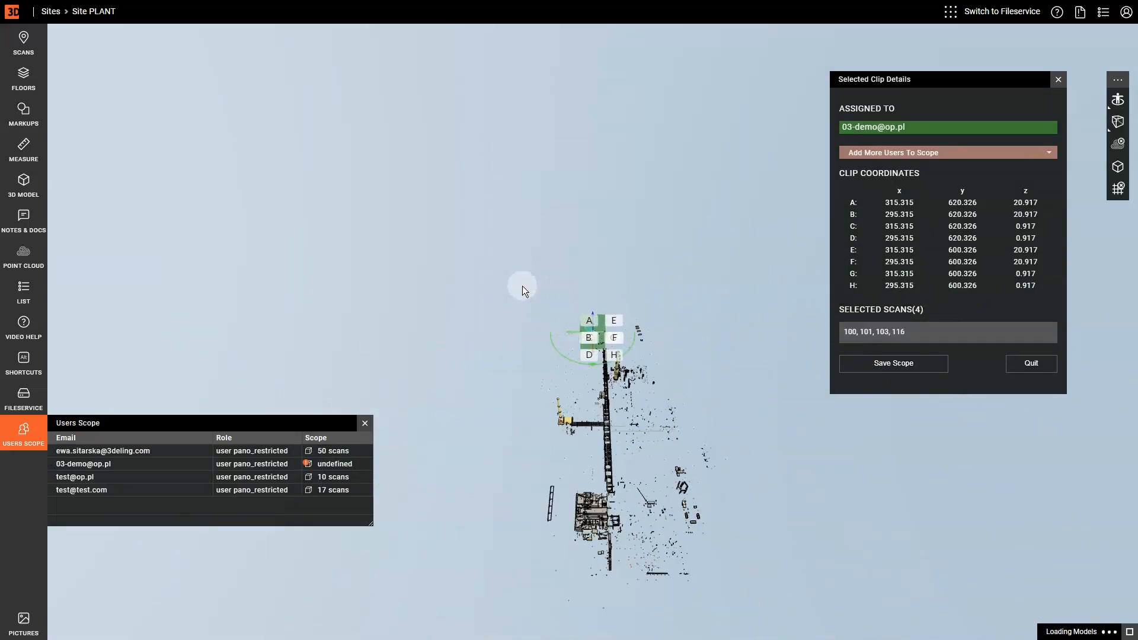
Lengthen, trim and raise the clip box along the pipe rack until it selects 21 scans
left_click_drag(611, 477, 514, 428)
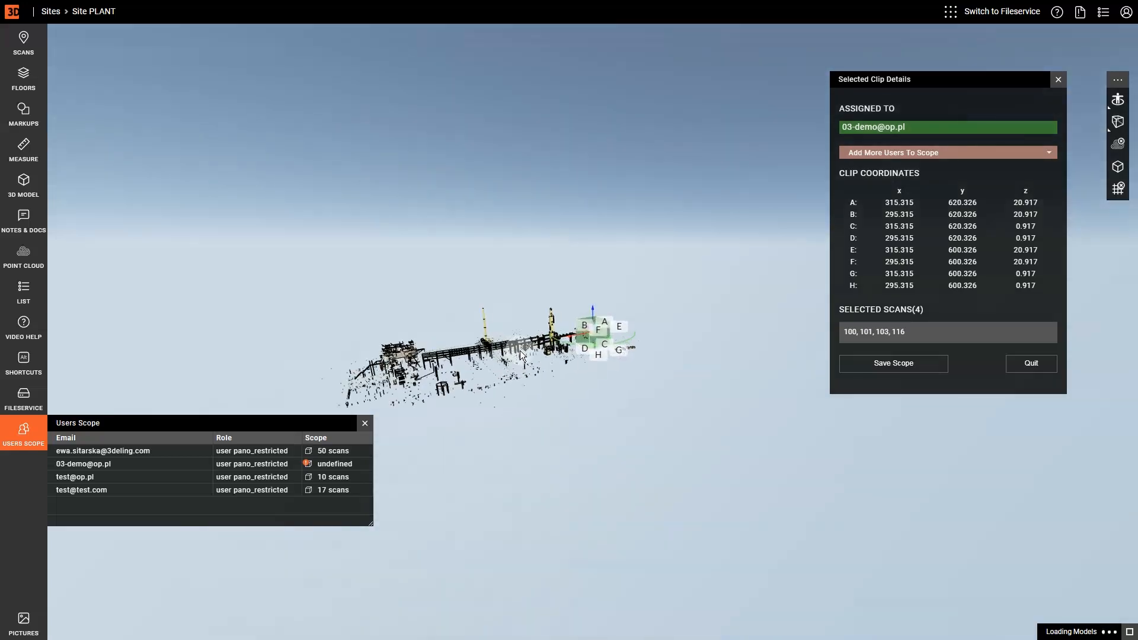
scroll(520, 354, "up", 5)
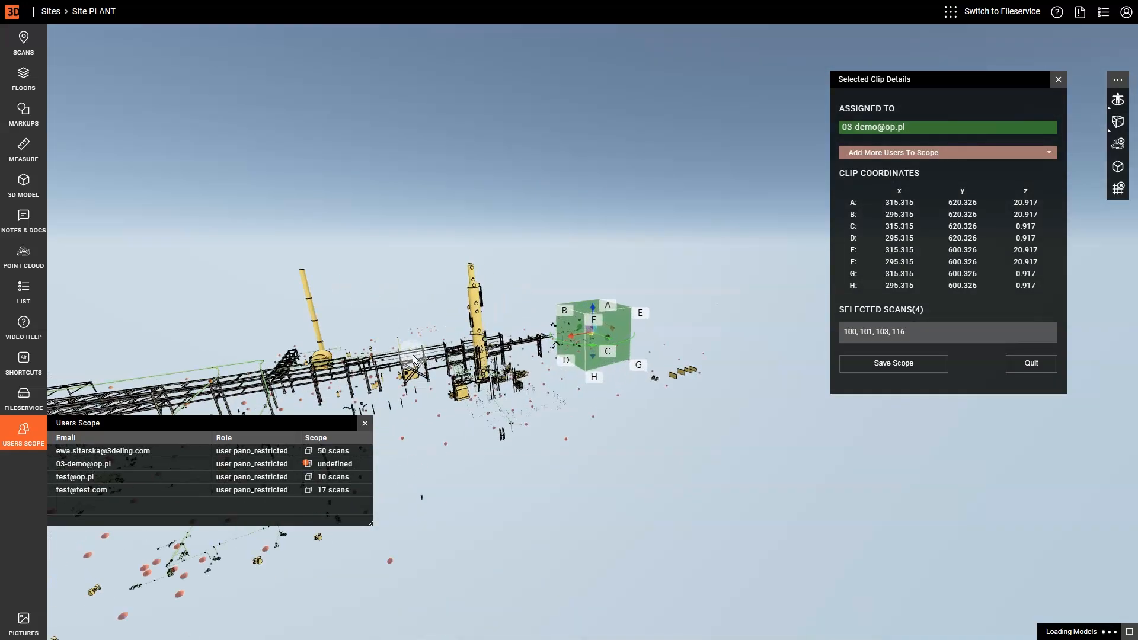
left_click_drag(413, 360, 535, 337)
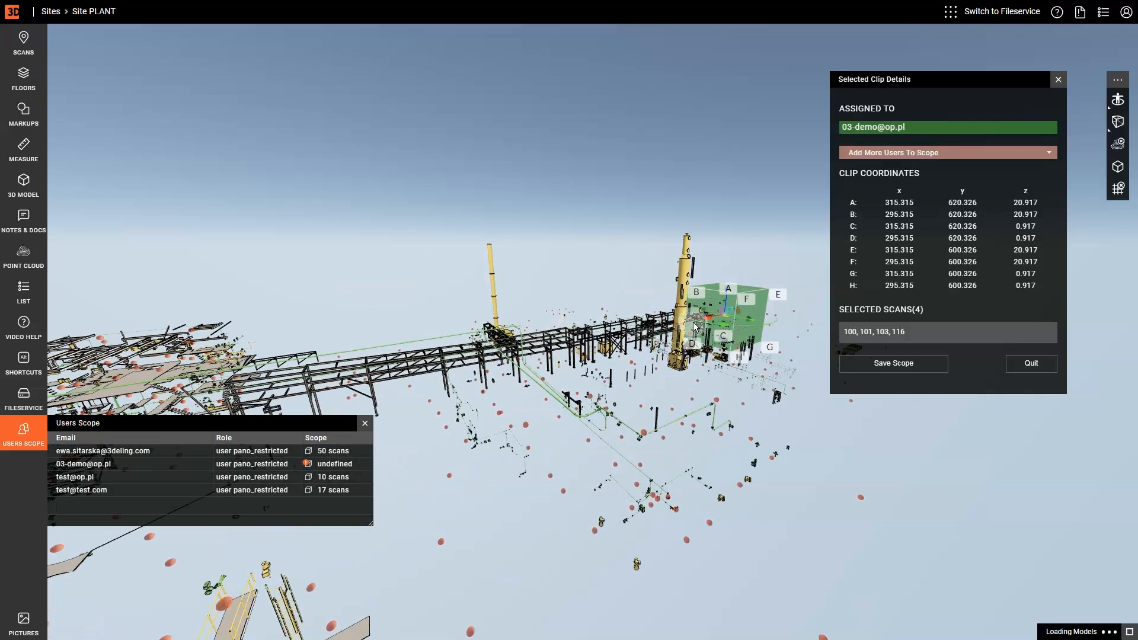
left_click_drag(711, 315, 394, 413)
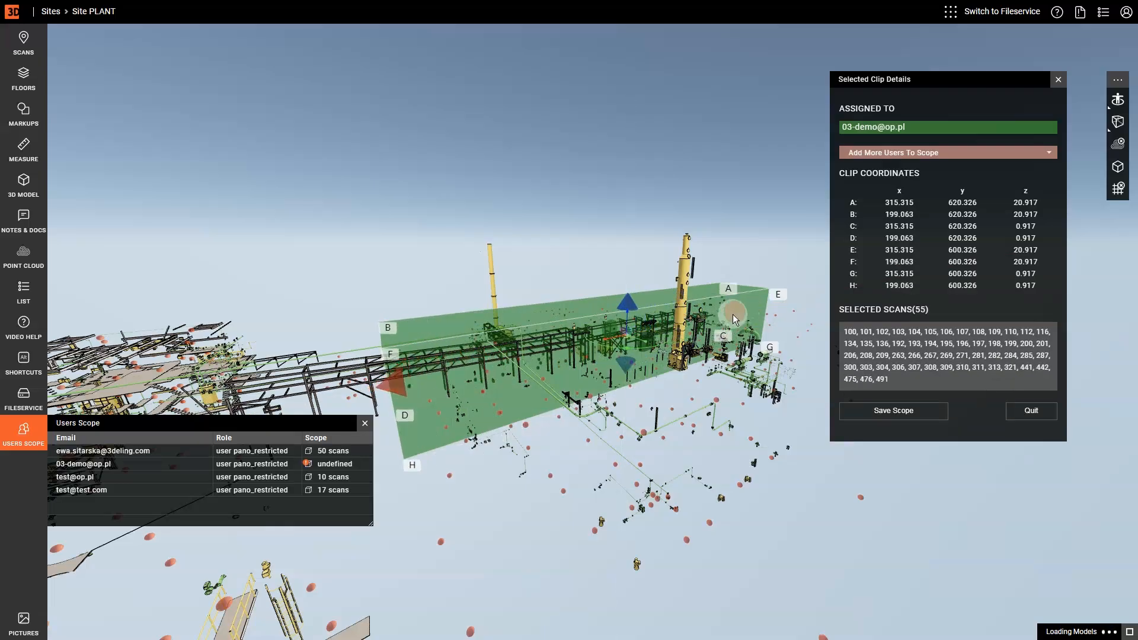
left_click_drag(734, 315, 566, 372)
left_click_drag(485, 323, 467, 297)
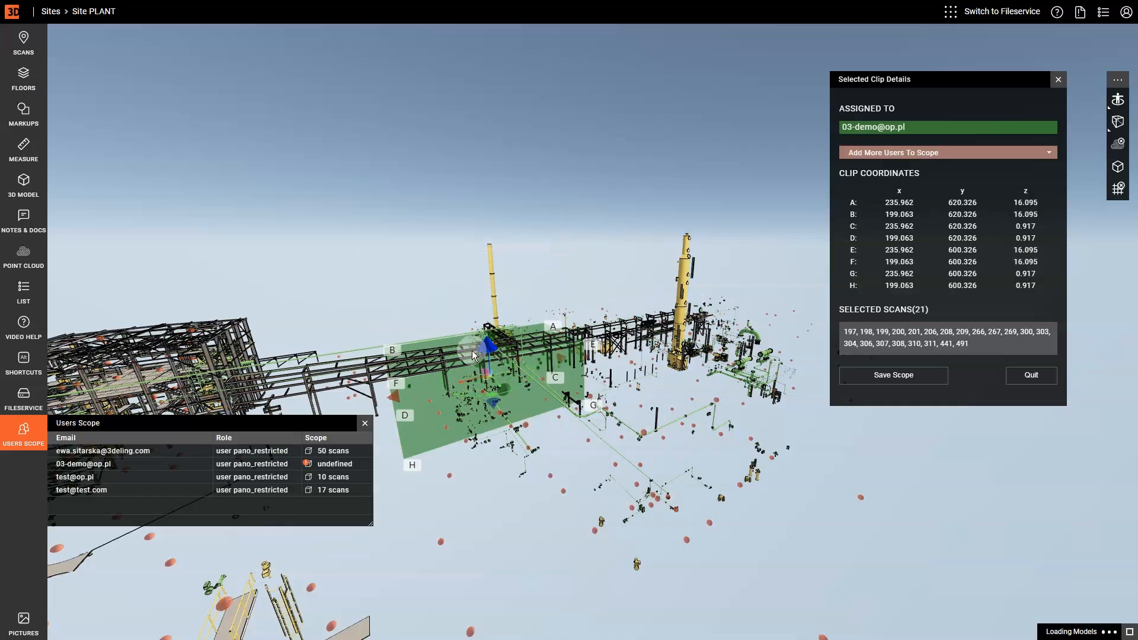
left_click_drag(469, 333, 465, 302)
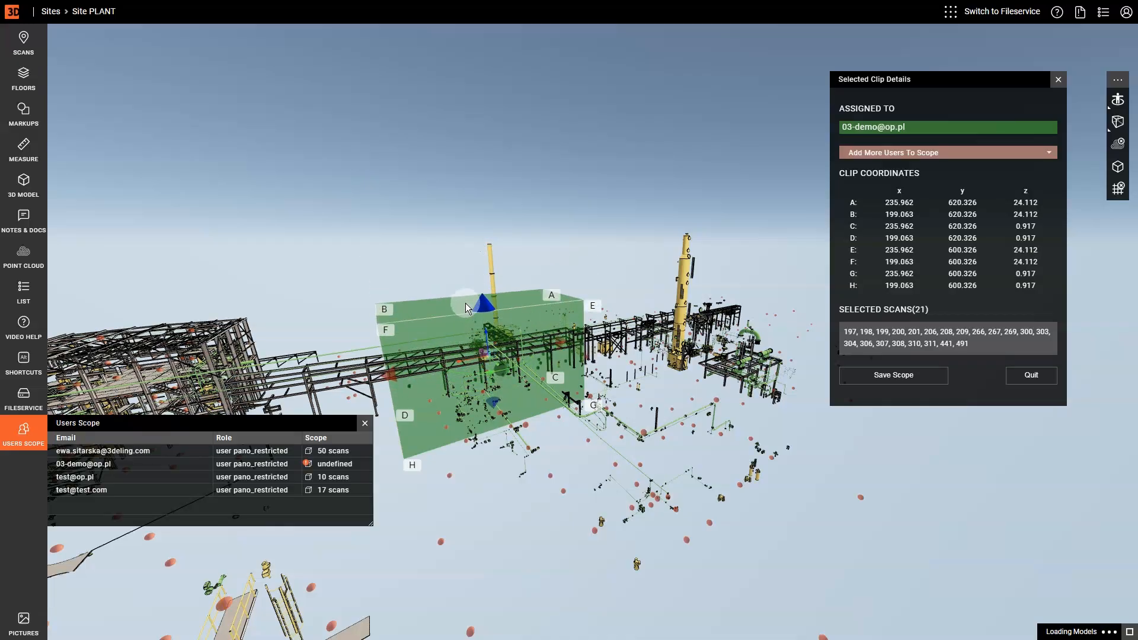
Save the 21-scan clip-box scope, slide the box along the rack, and save it again
left_click(900, 376)
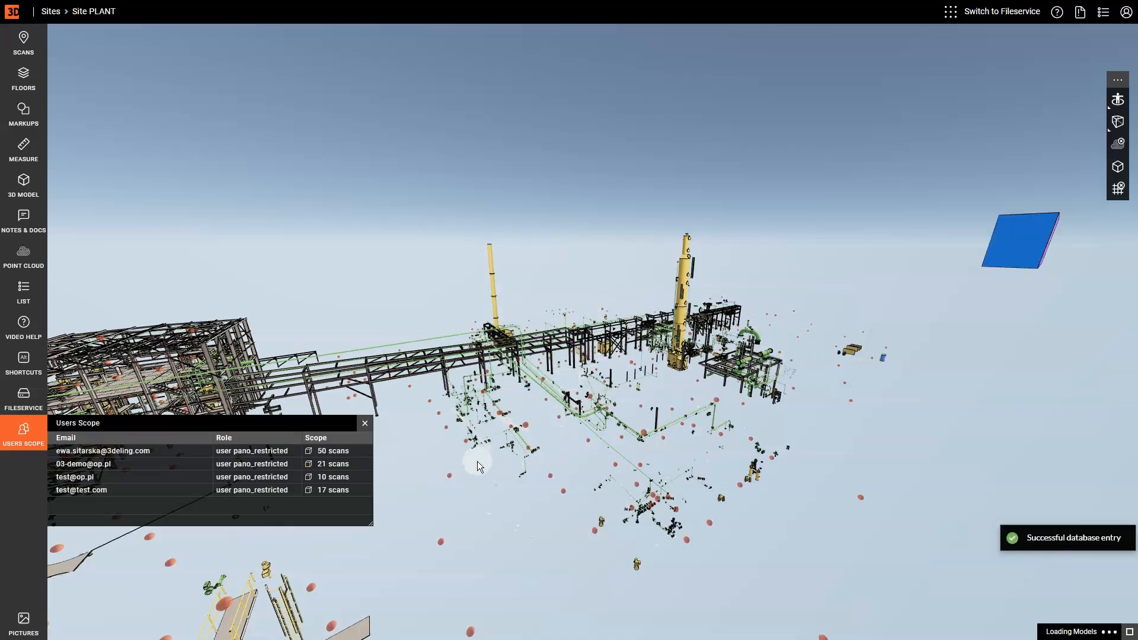
left_click(309, 464)
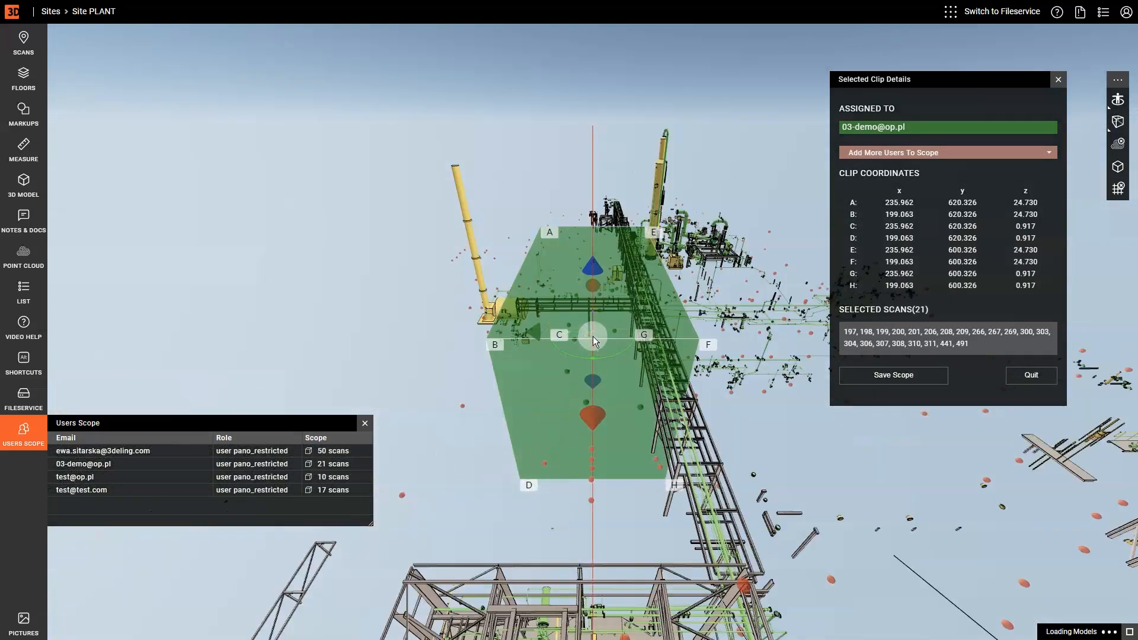
left_click_drag(575, 330, 636, 347)
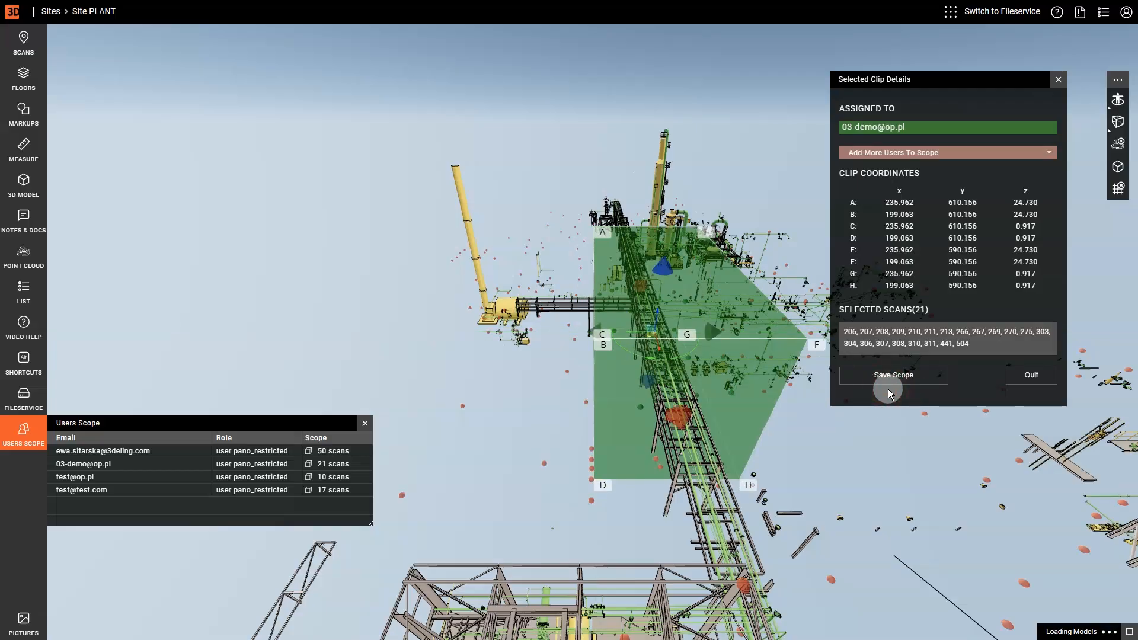
left_click(889, 379)
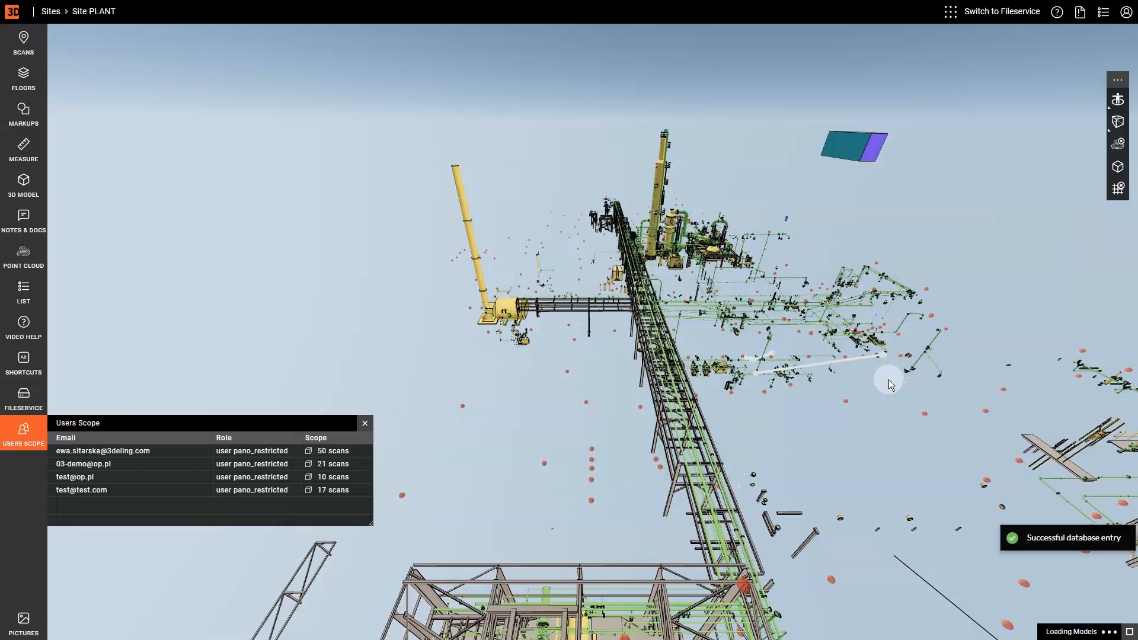
left_click_drag(831, 468, 737, 476)
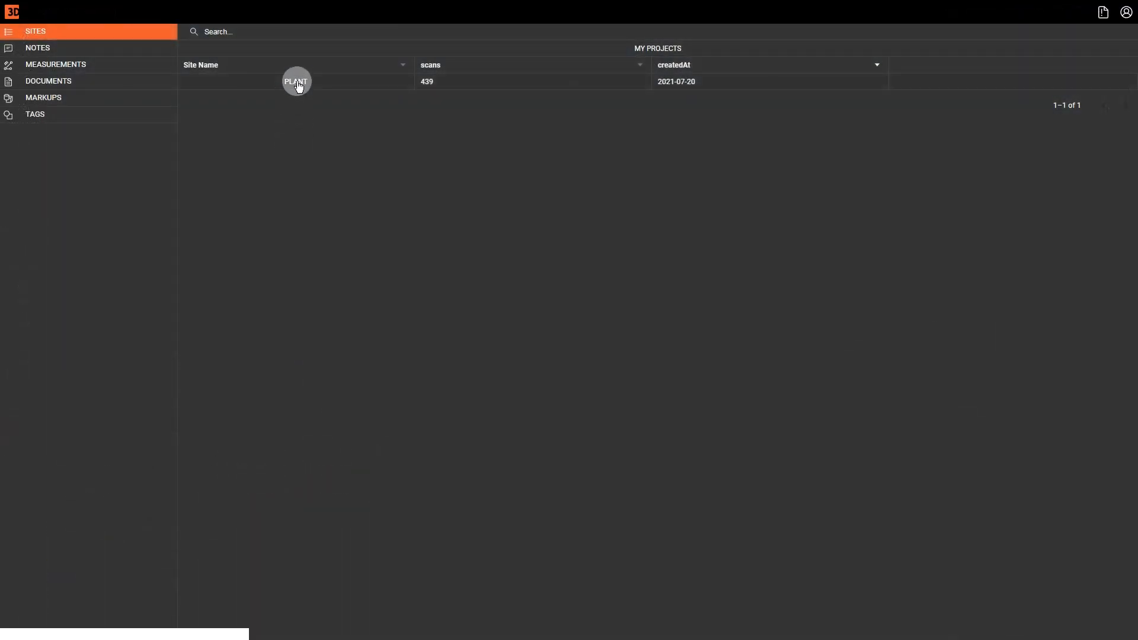
Open site PLANT, zoom into the floor map and enter scan 291 near the central tanks
left_click(299, 83)
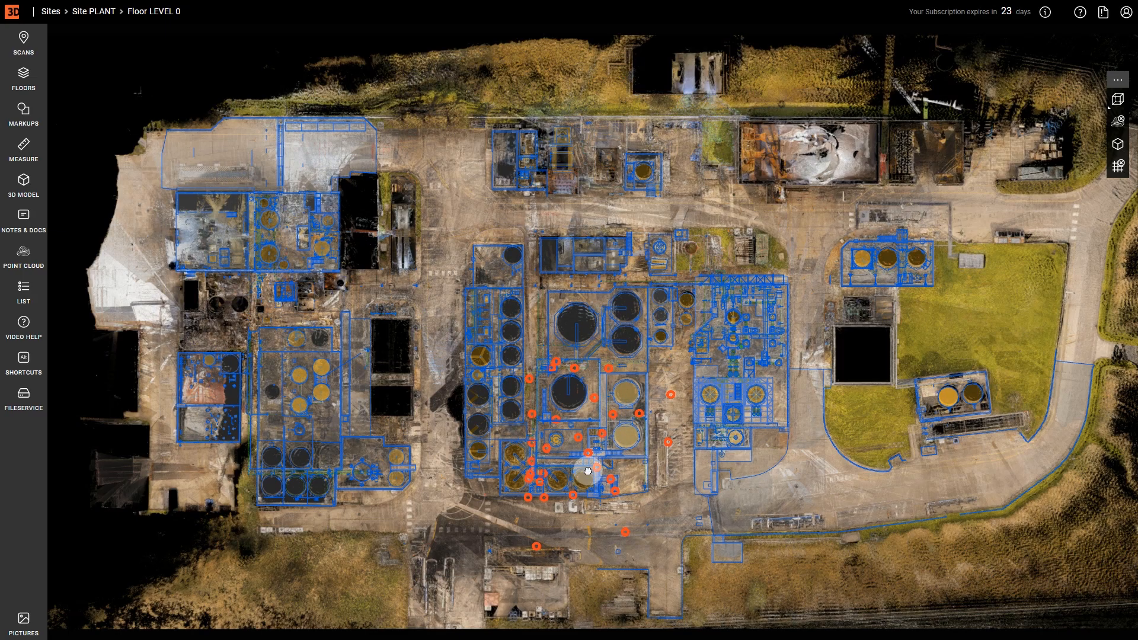
scroll(587, 470, "up", 5)
scroll(575, 495, "up", 3)
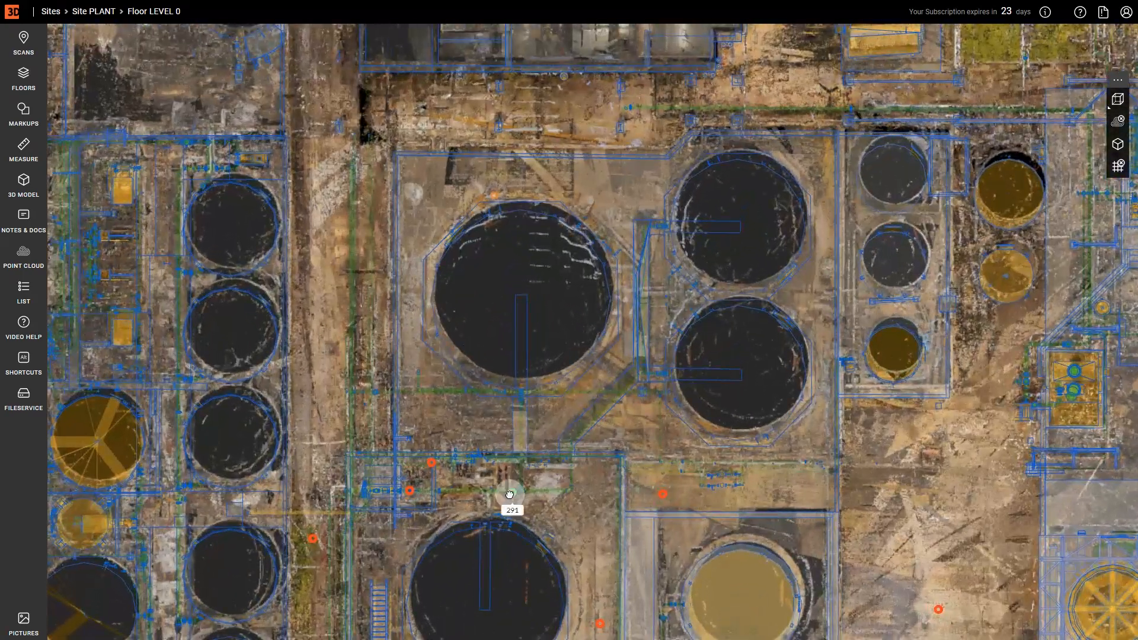
left_click(510, 498)
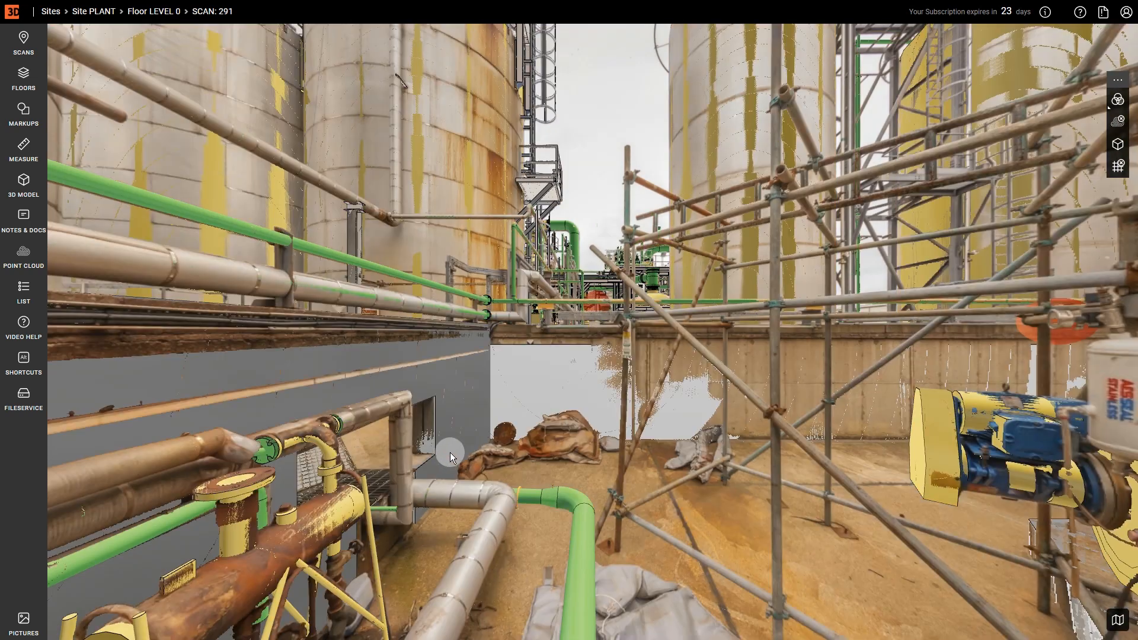
Use the overview map to jump to scan 439 among the silos and look toward the yellow tanks
left_click_drag(450, 453, 624, 388)
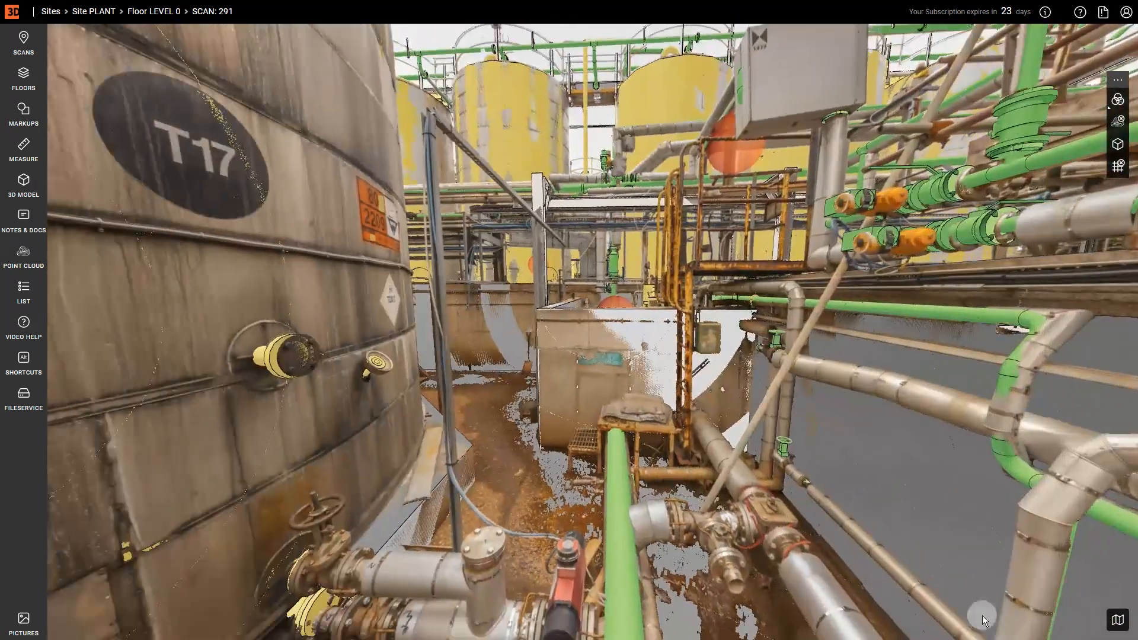
left_click(1119, 620)
scroll(967, 600, "down", 3)
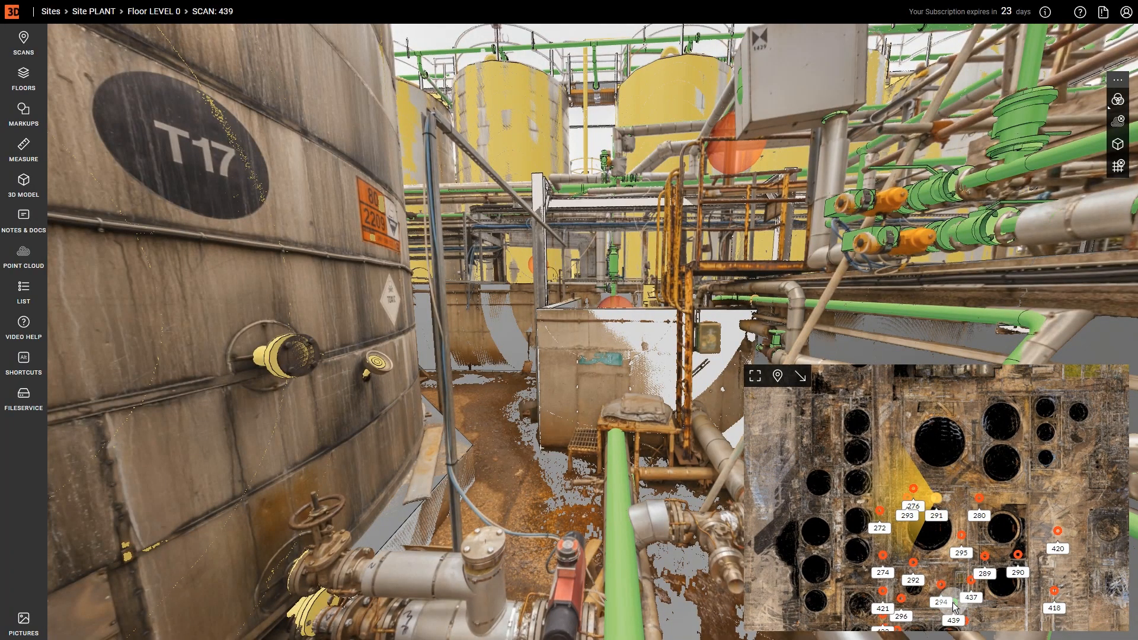
left_click(952, 604)
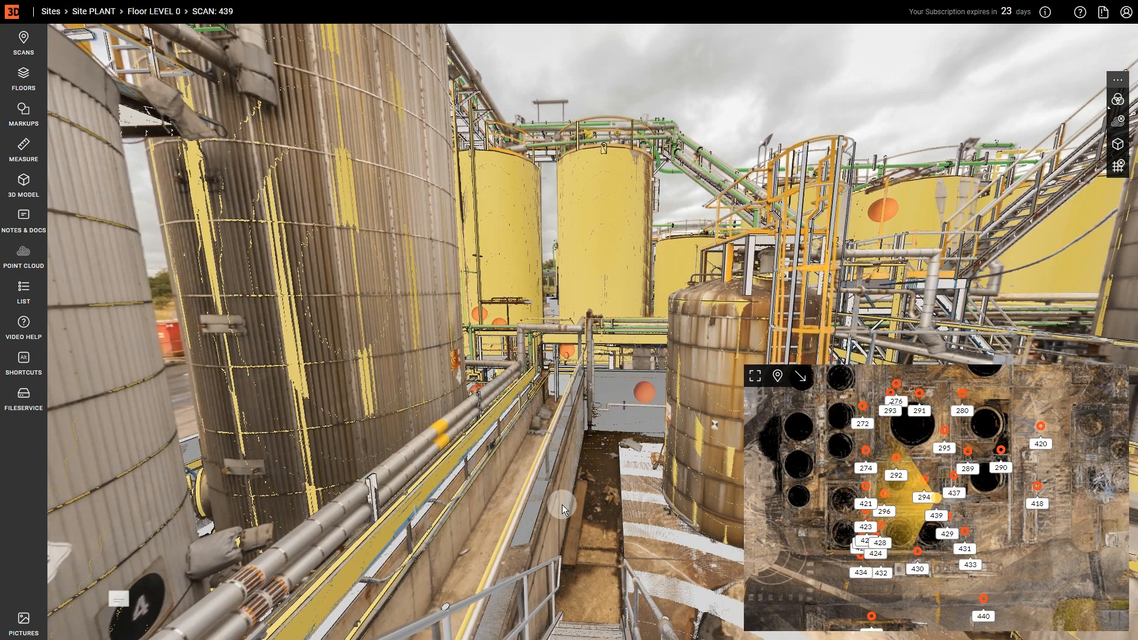
left_click_drag(561, 504, 847, 498)
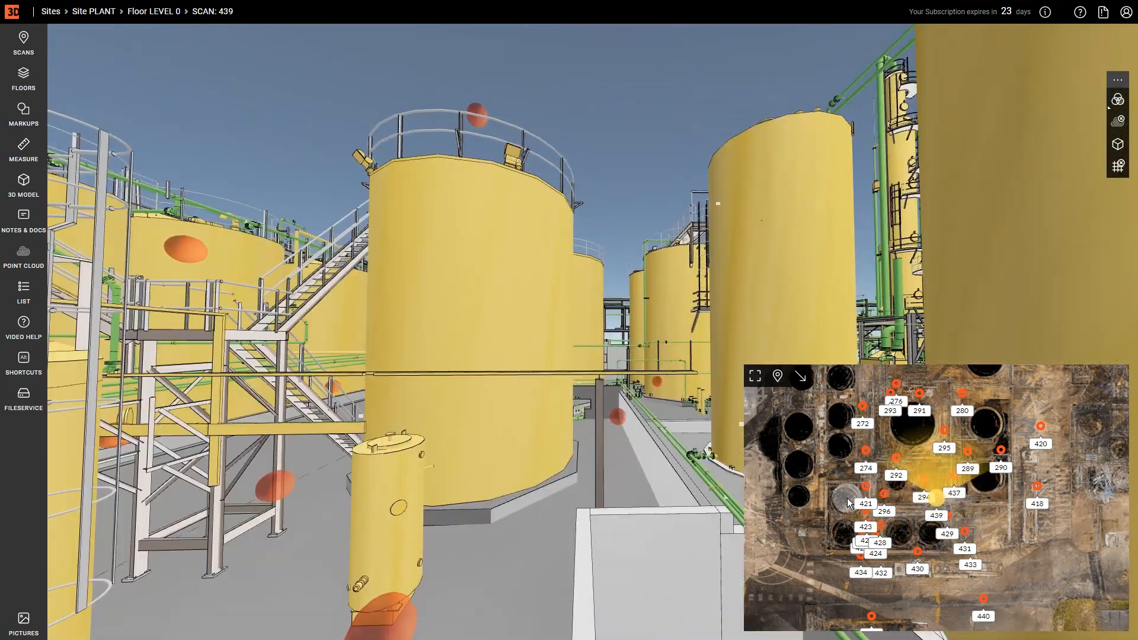
Move through scans 292 and 420, then show the photo panorama with the model hidden
left_click(896, 461)
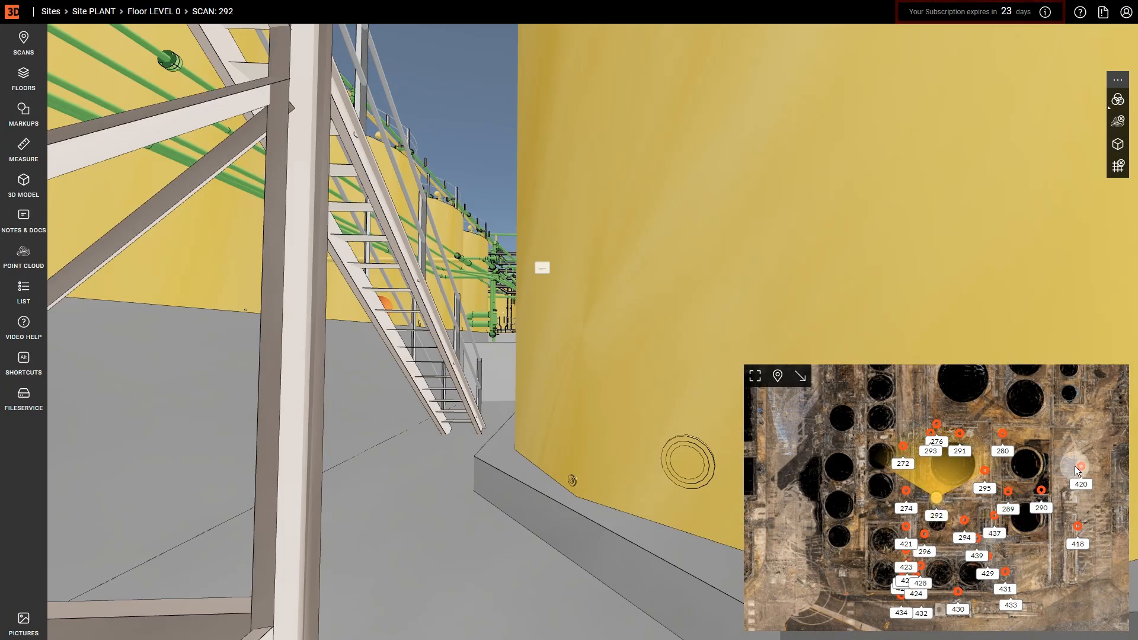
left_click(1080, 467)
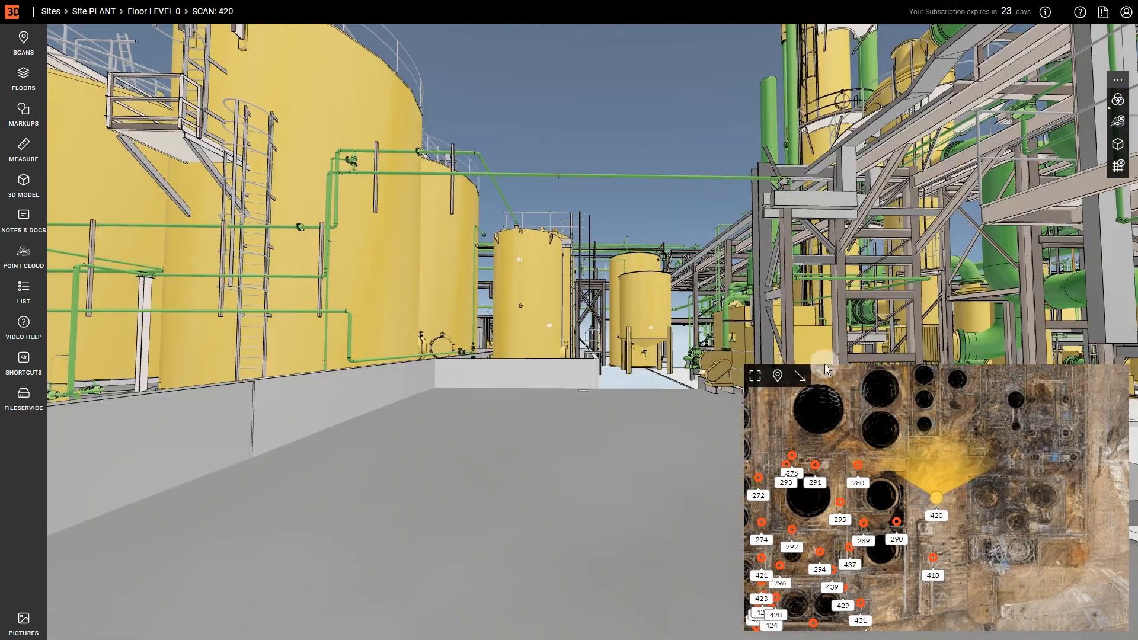
left_click_drag(822, 307, 439, 277)
left_click_drag(755, 270, 833, 294)
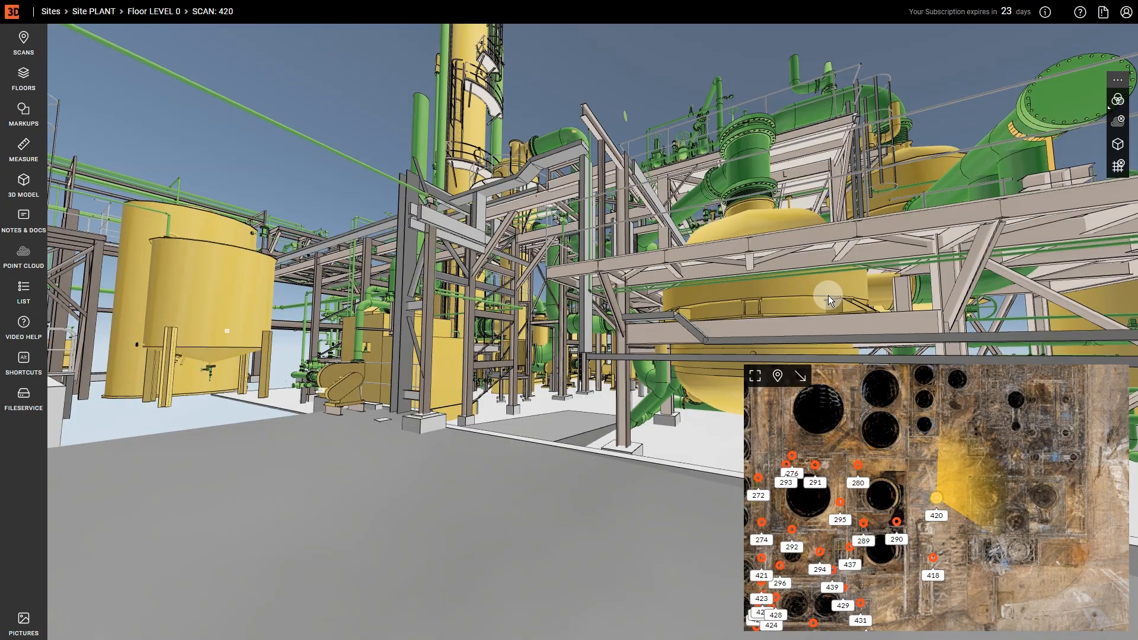
key("p")
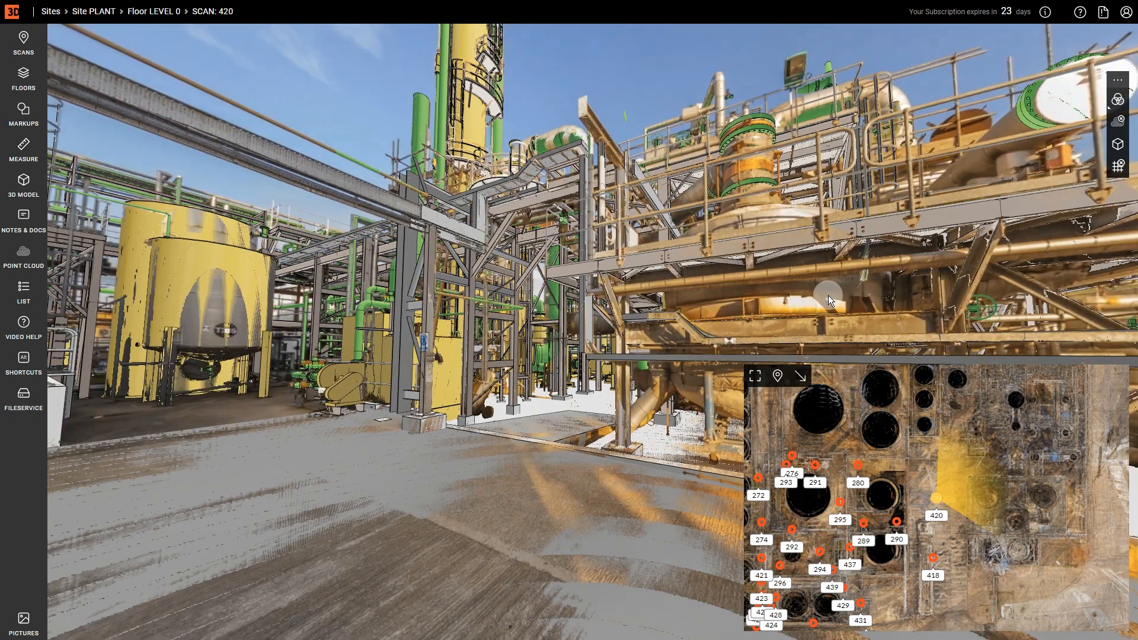
key("m")
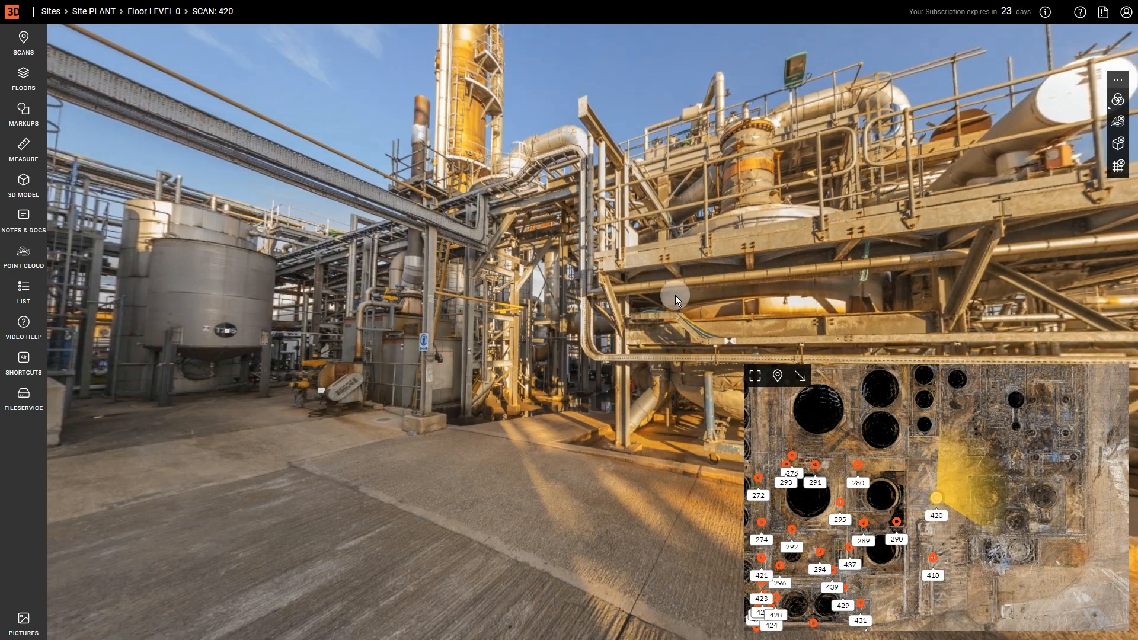
Jump to scan 294 and look around the yard, truck, tanks and pipework
left_click(819, 552)
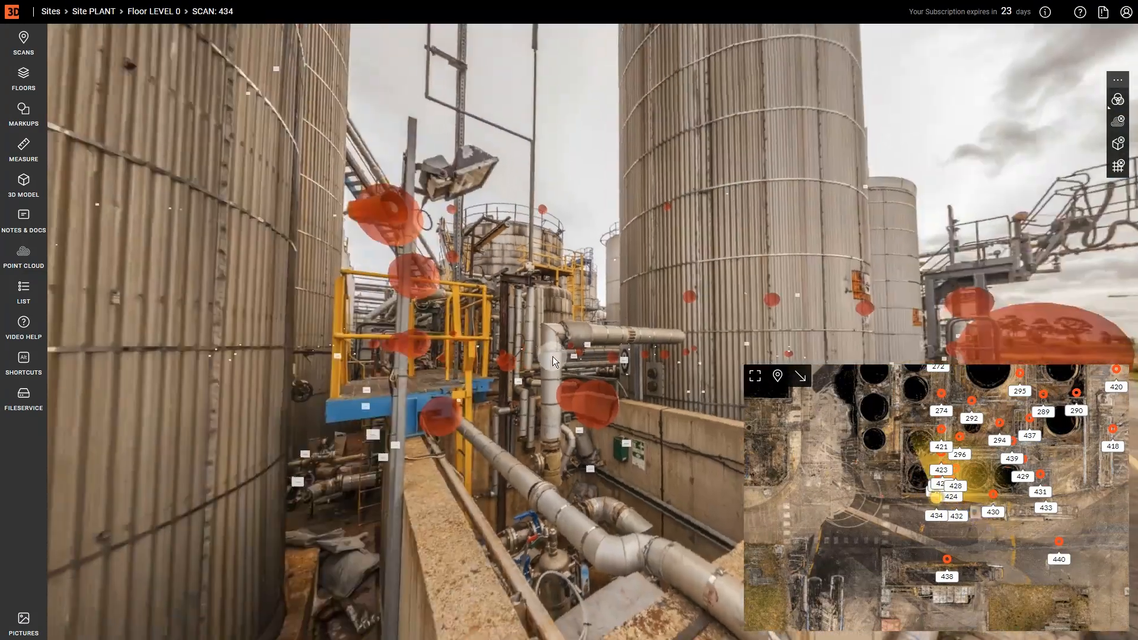
left_click_drag(552, 357, 681, 357)
left_click_drag(460, 325, 665, 363)
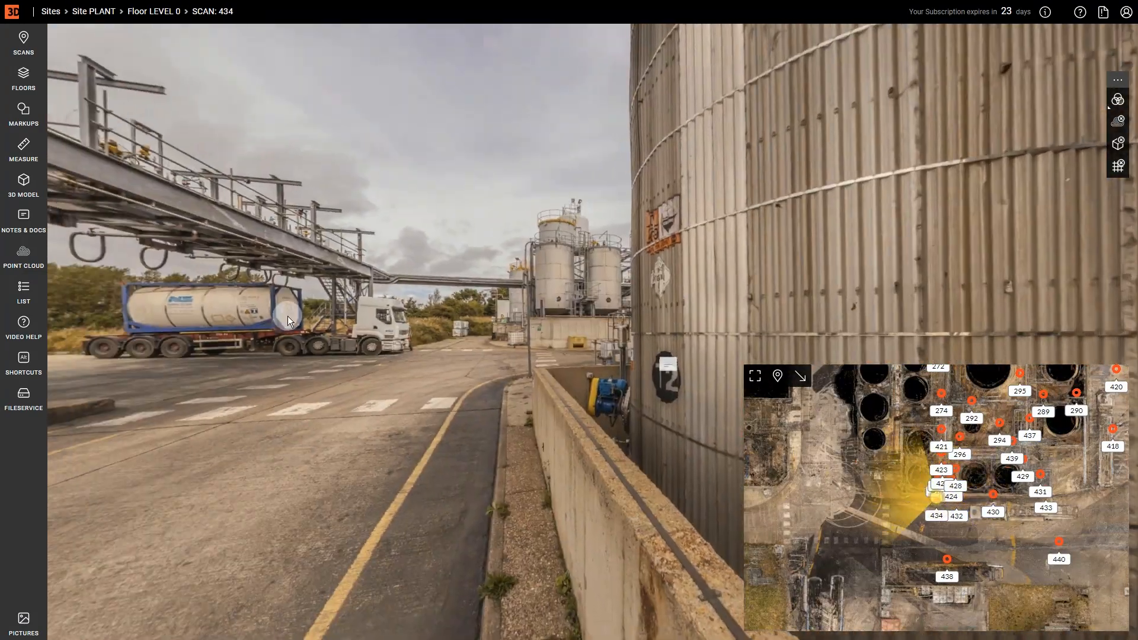
left_click_drag(414, 349, 632, 343)
left_click_drag(296, 350, 652, 350)
left_click_drag(267, 356, 838, 368)
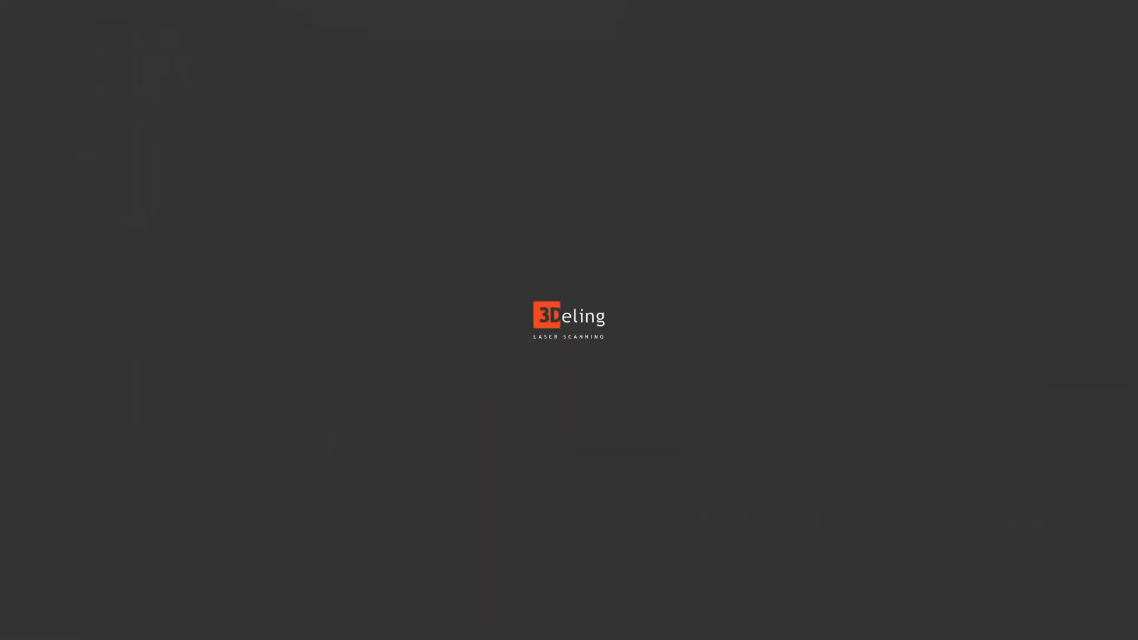